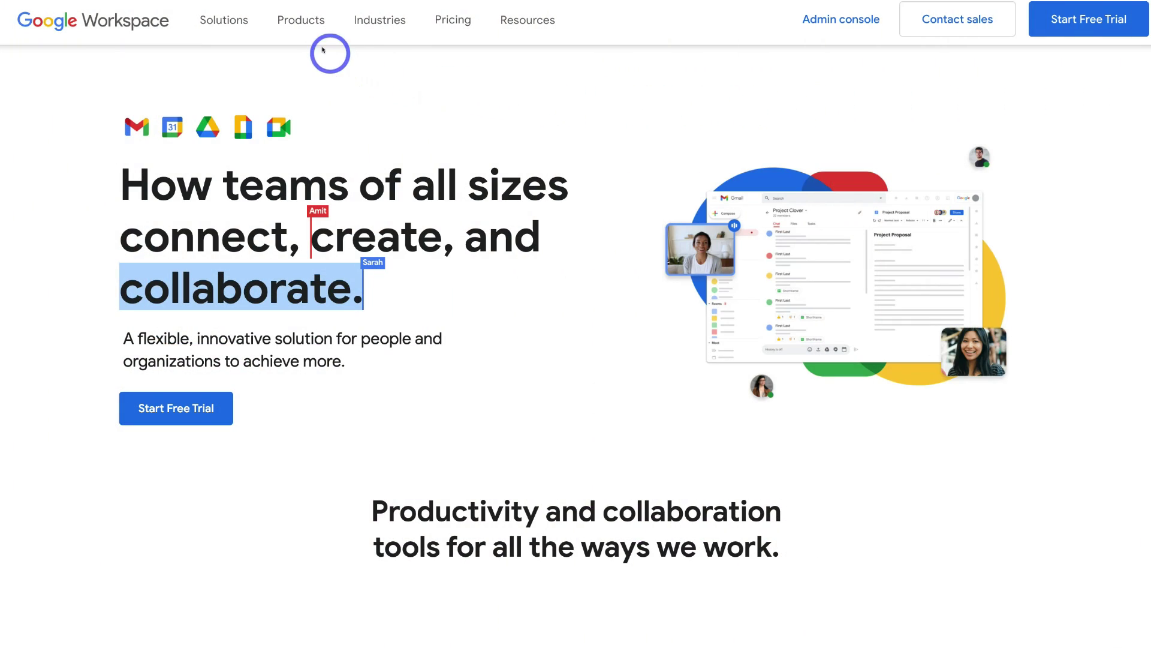
Step: Open the all-apps page from Products and scroll through the included apps like Gmail, Meet, Docs and Drive
click(296, 27)
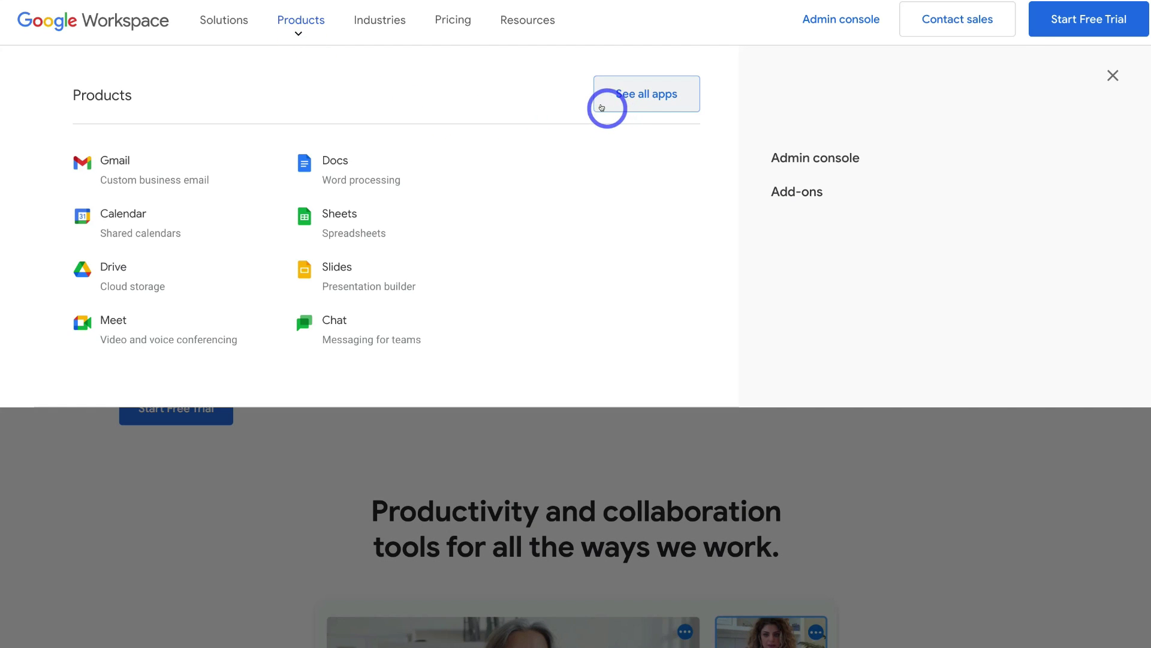
click(669, 106)
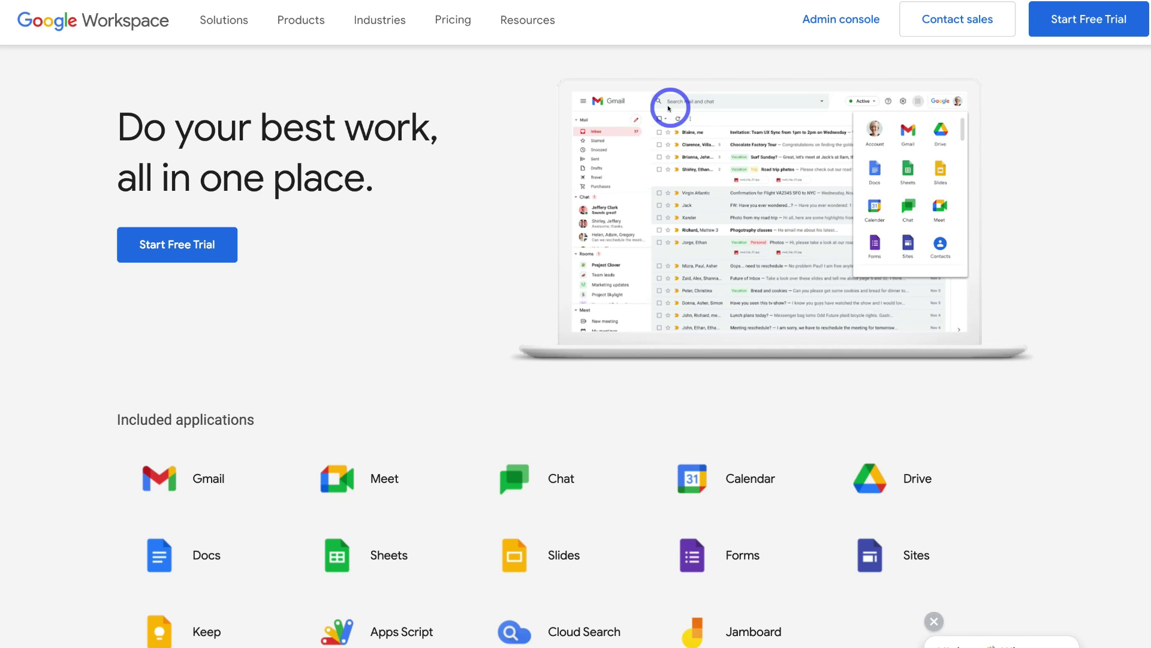
scroll(496, 164, down, 4)
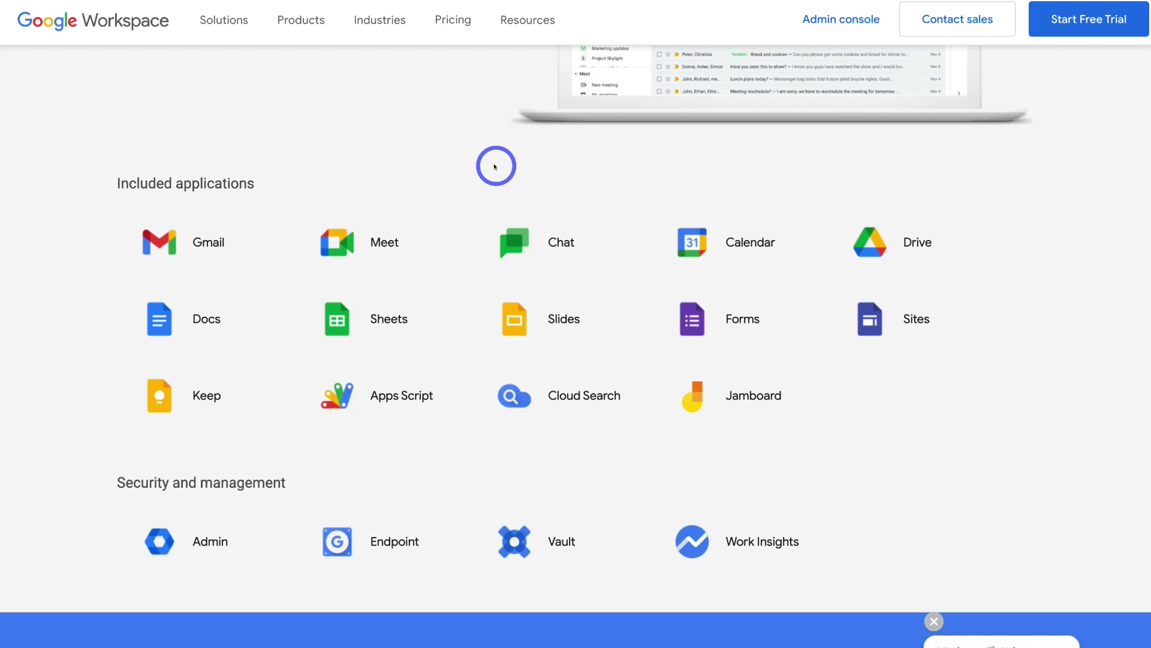
scroll(441, 121, up, 4)
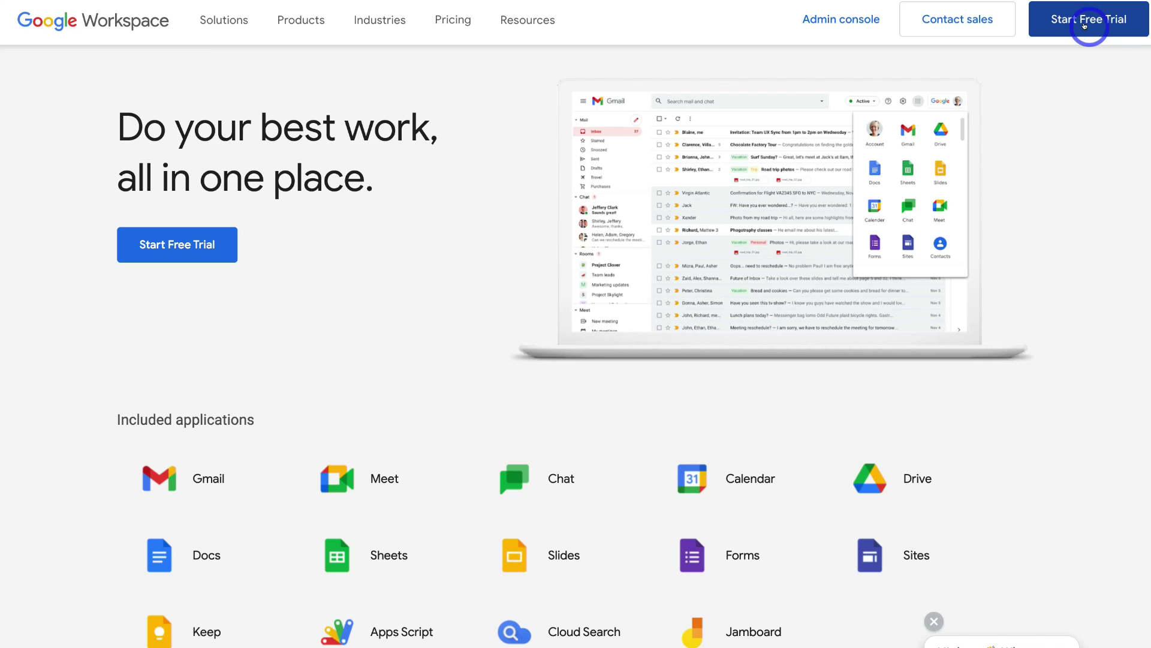
Step: Start the free trial and enter your first name and surname
click(1084, 26)
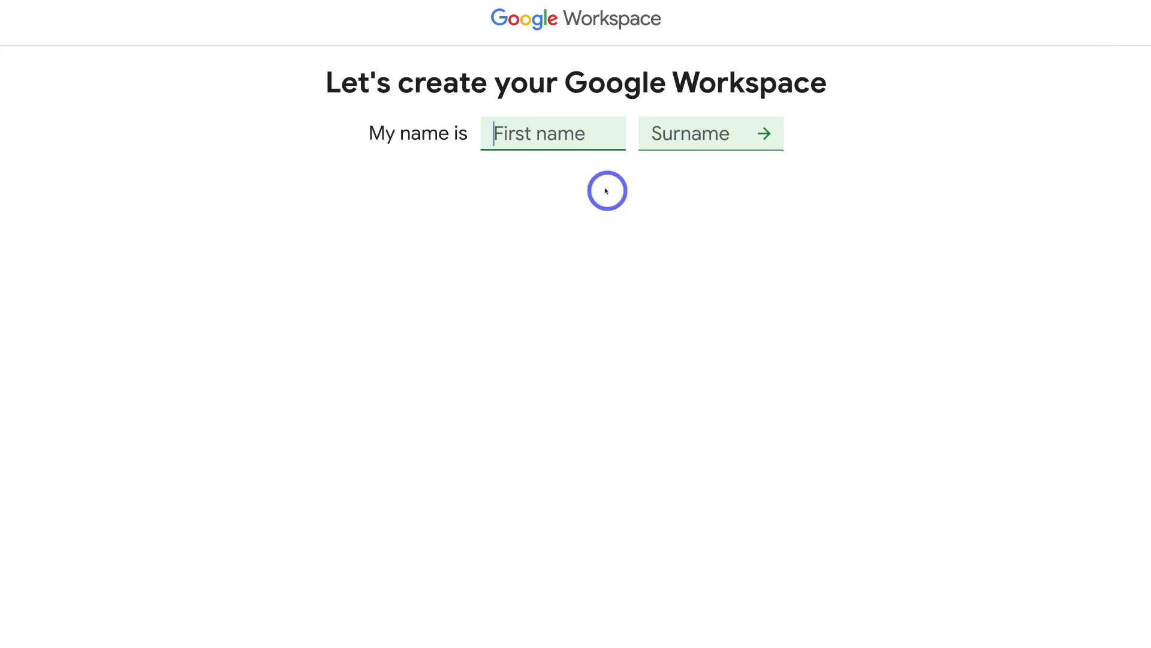
text(Stewart)
key(Tab)
text(Gauld)
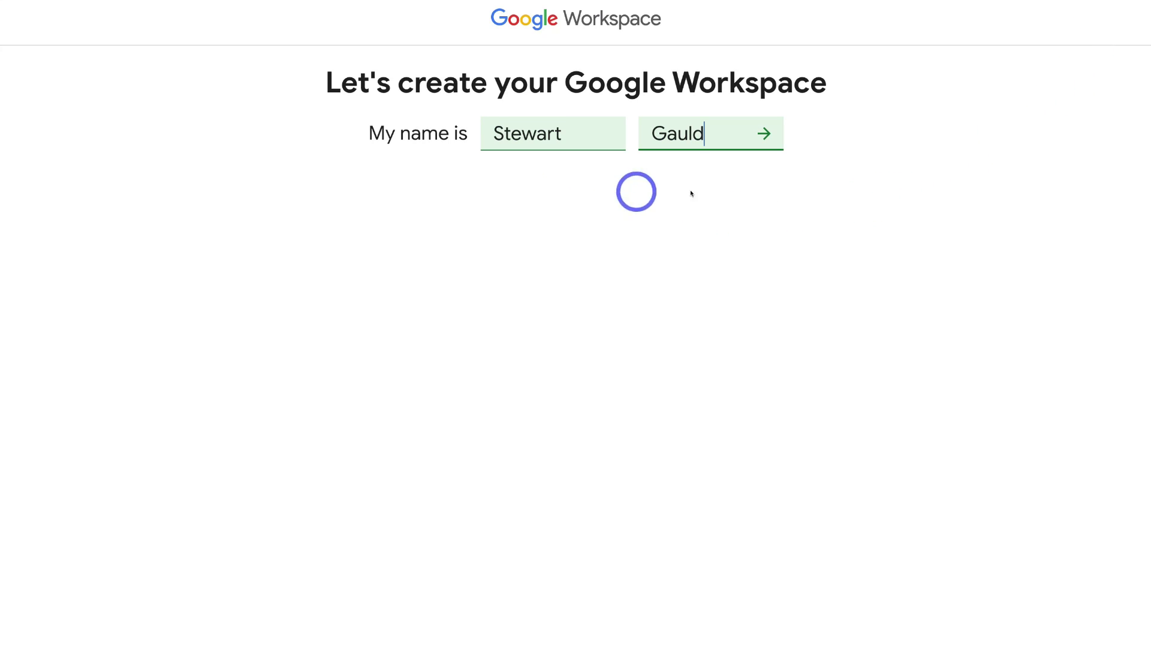
click(764, 133)
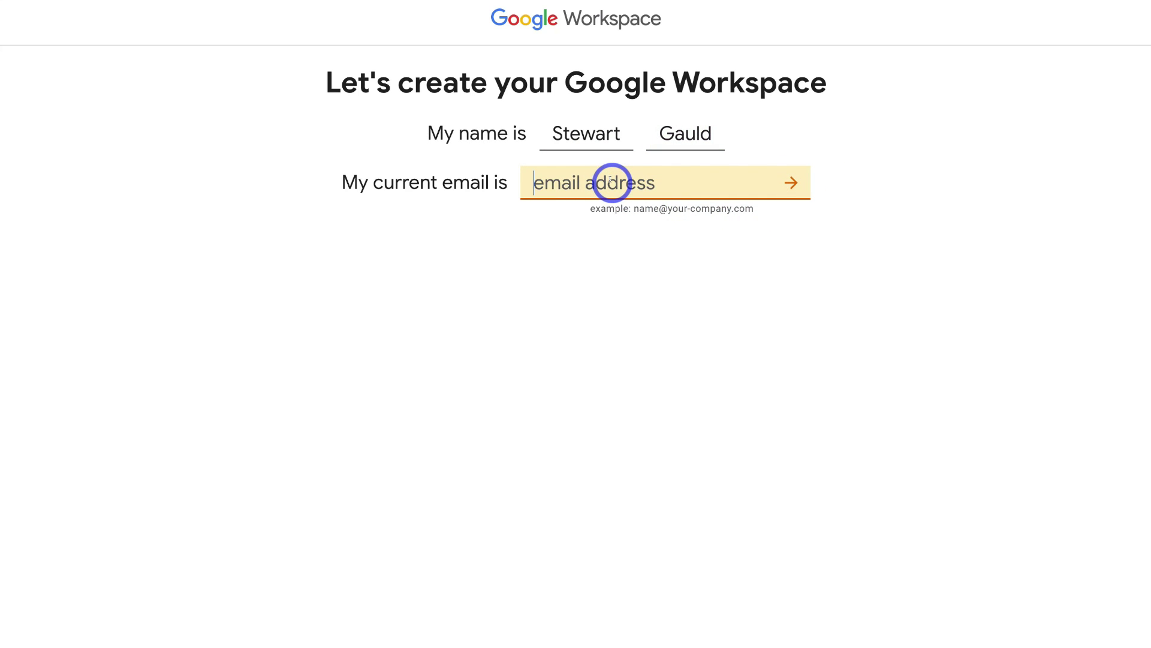
Step: Fill in your current email address and set the team size to 2–9 people
click(566, 224)
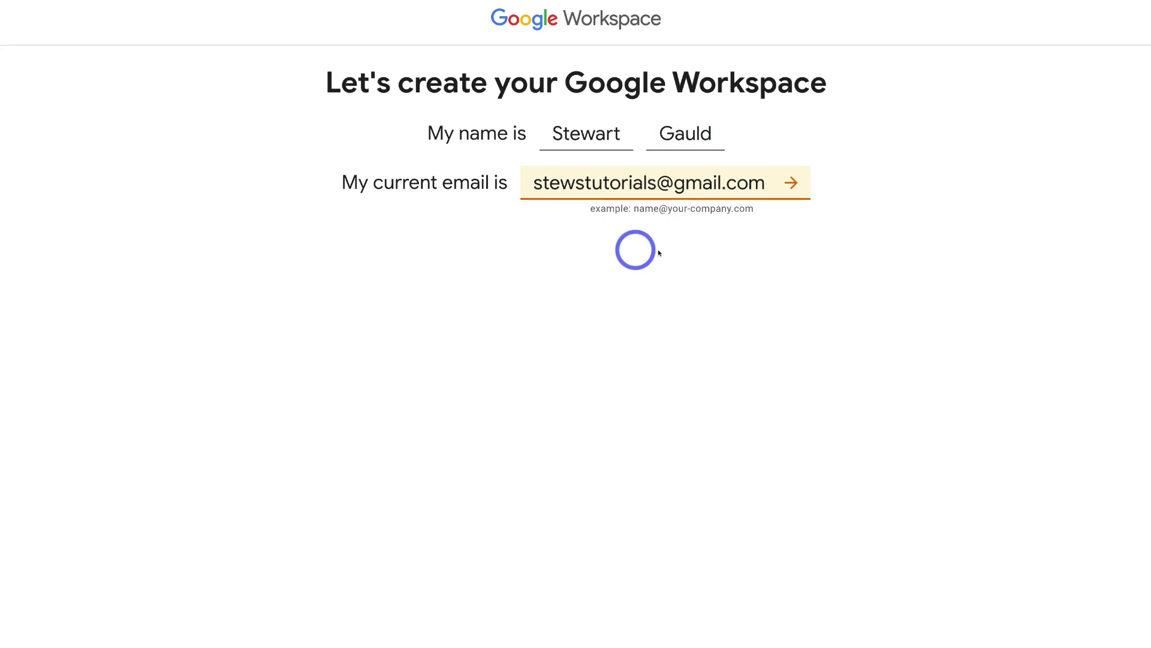
click(789, 182)
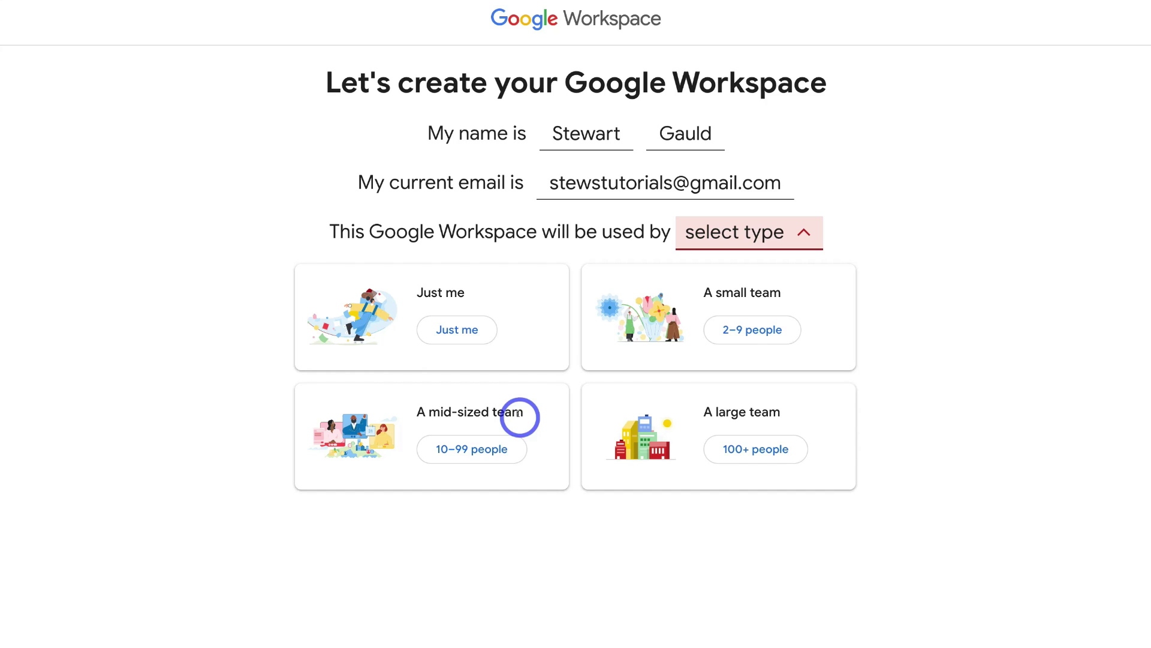
click(752, 330)
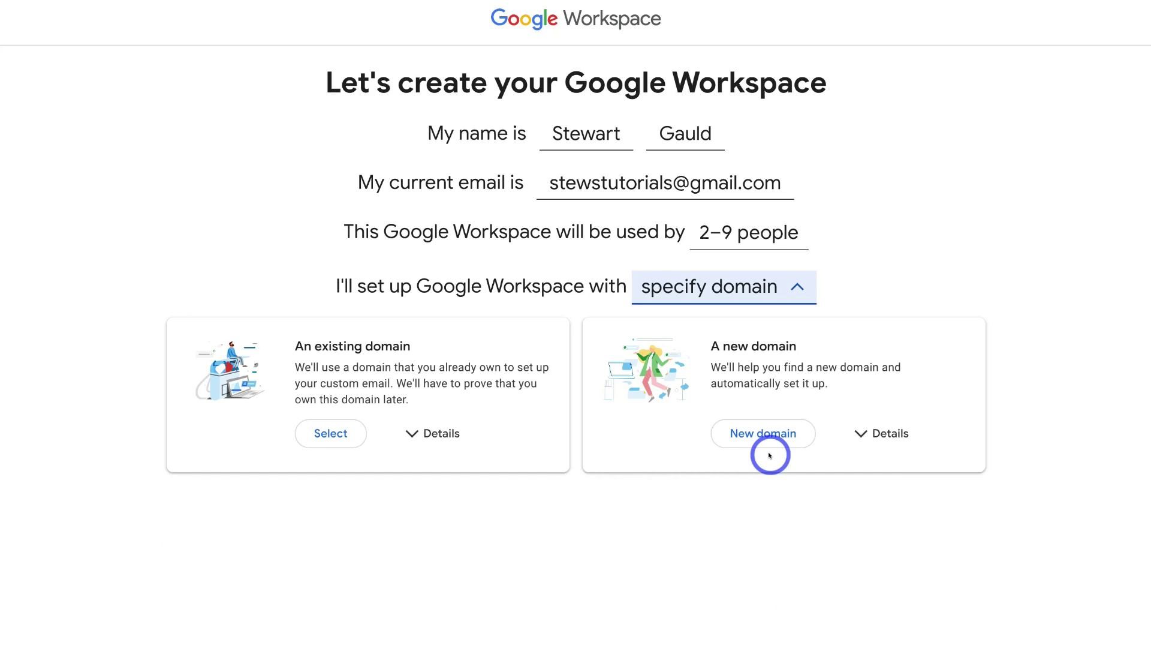
Step: Choose an existing domain, enter patspizzapizza.com, and confirm it for the workspace
click(333, 434)
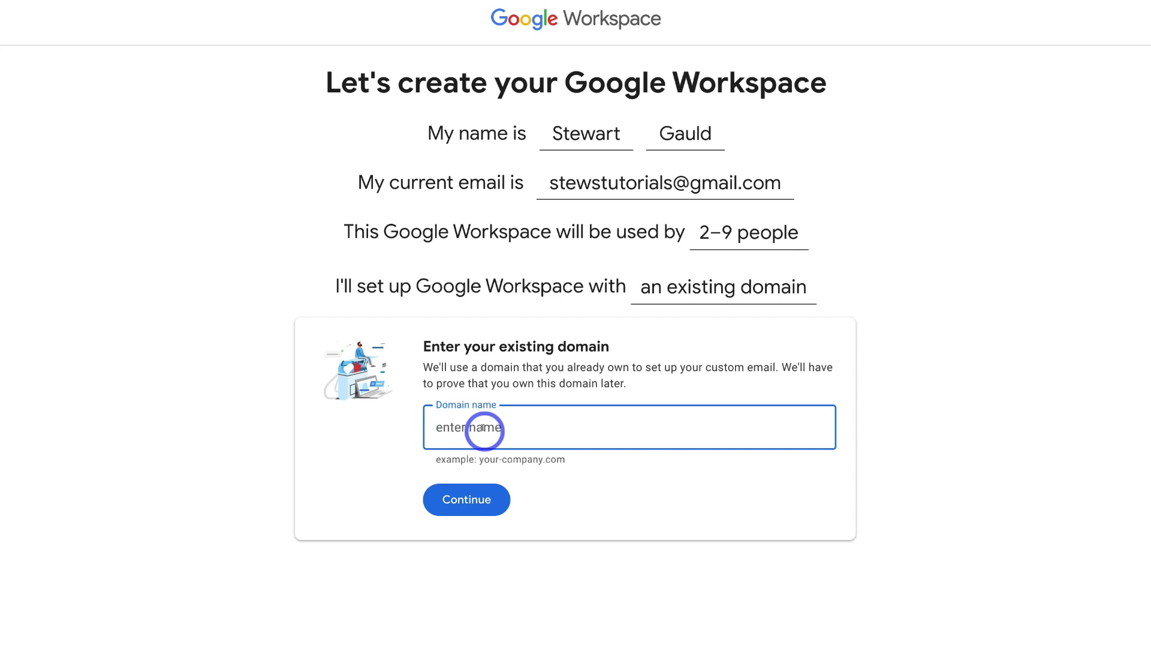
text(patspizzapizza.com)
click(465, 489)
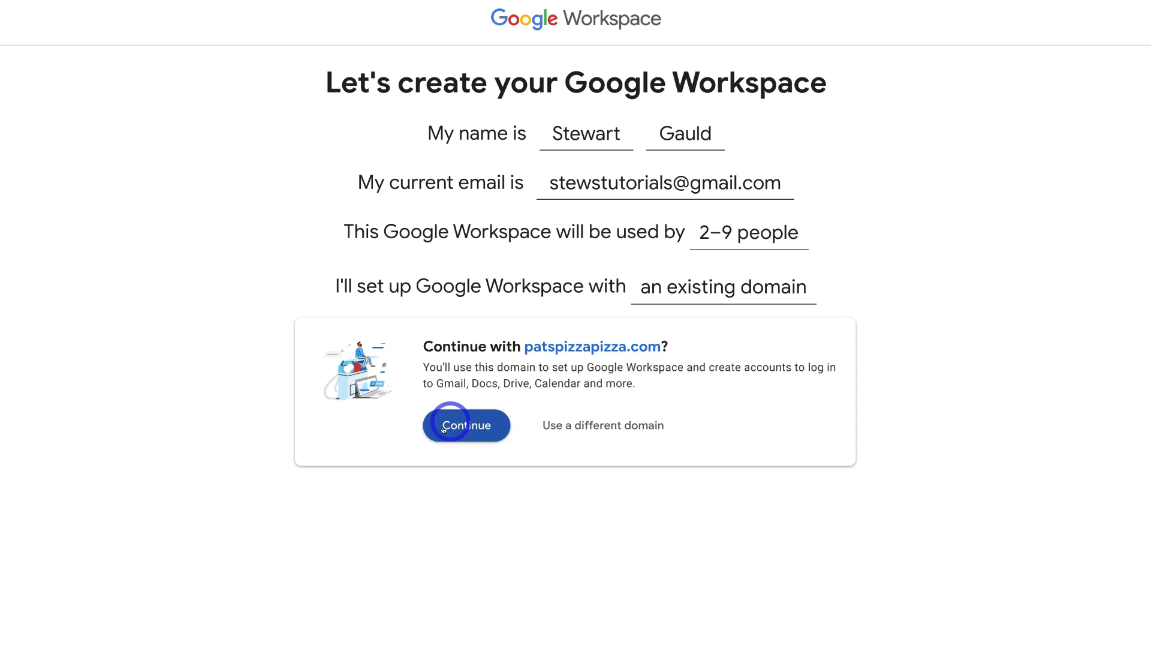
click(468, 424)
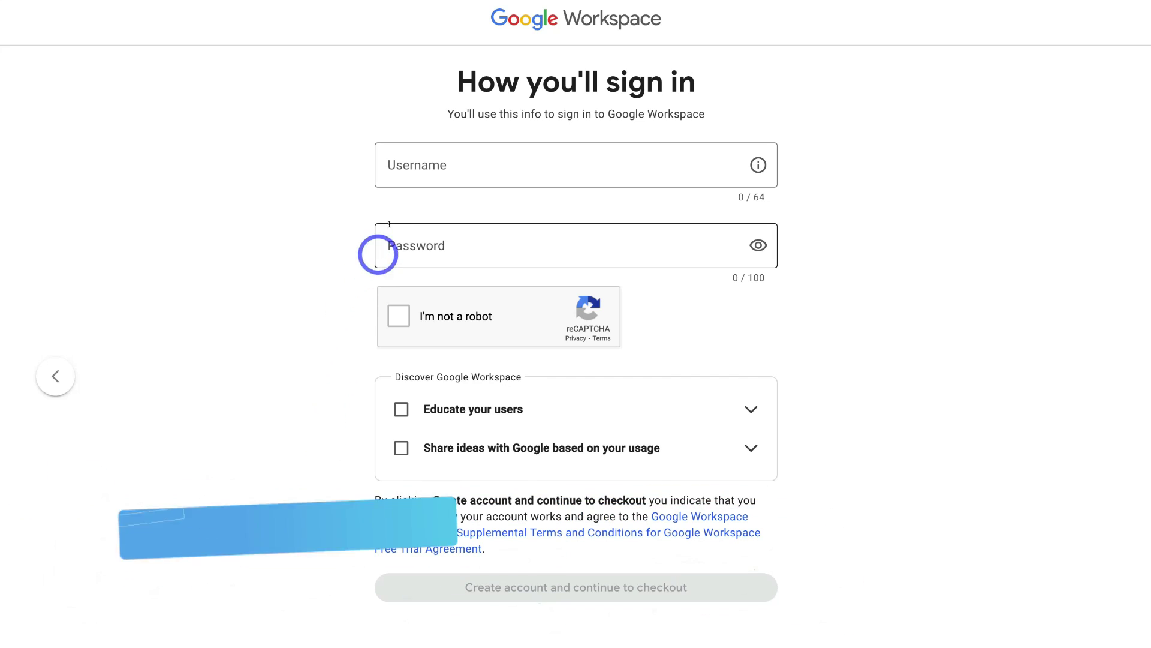
Step: Enter the admin sign-in username and paste the account password
click(409, 168)
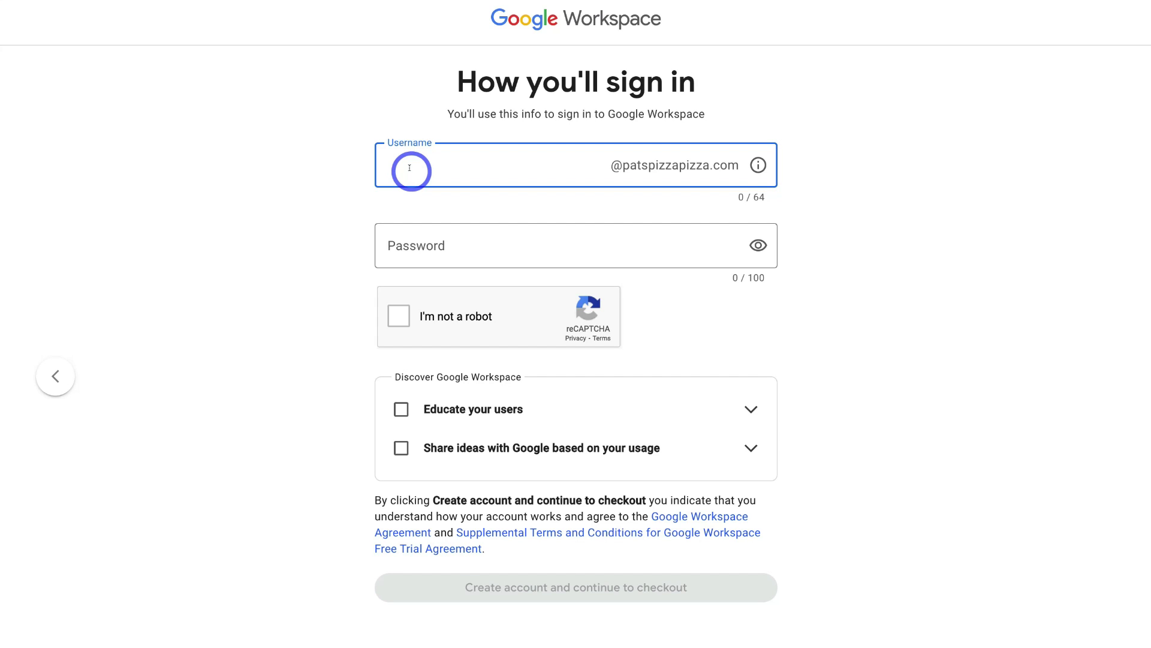
text(stewart)
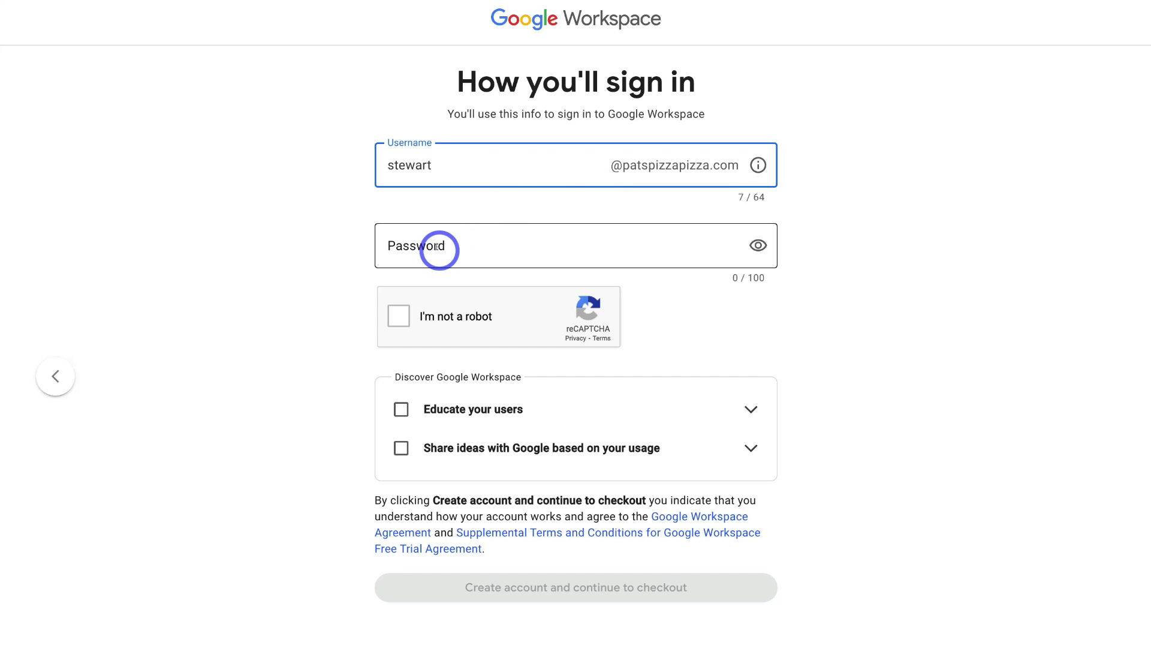
click(459, 242)
key(ctrl+v)
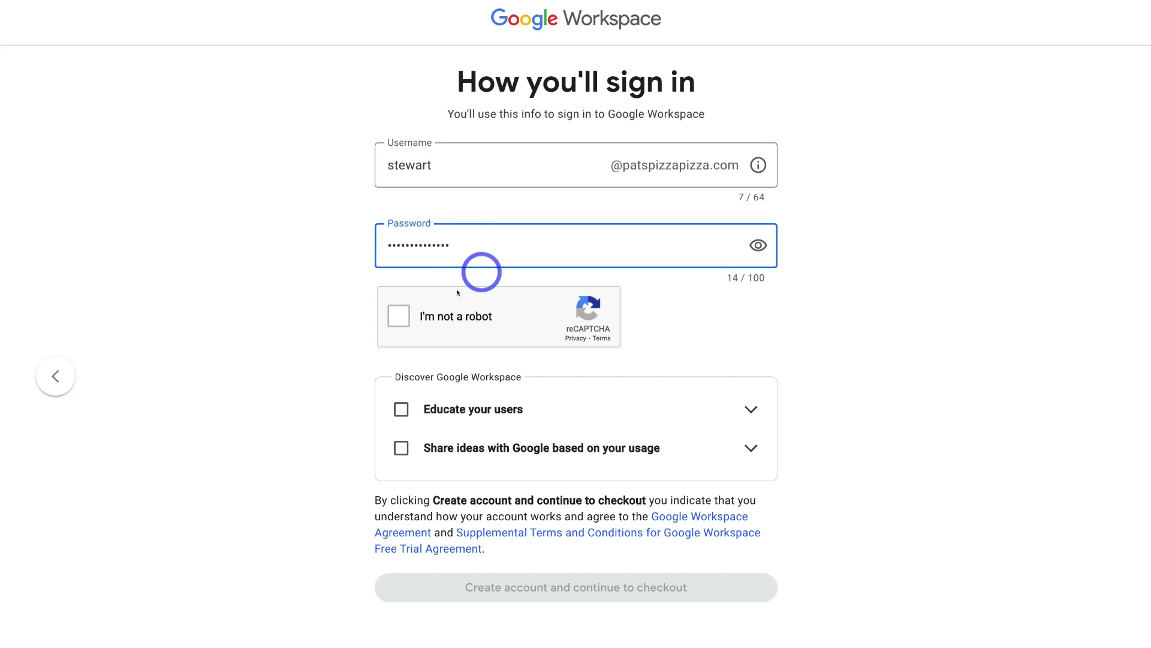
Step: Pass the not-a-robot check, opt into educating users, and create the account
click(396, 317)
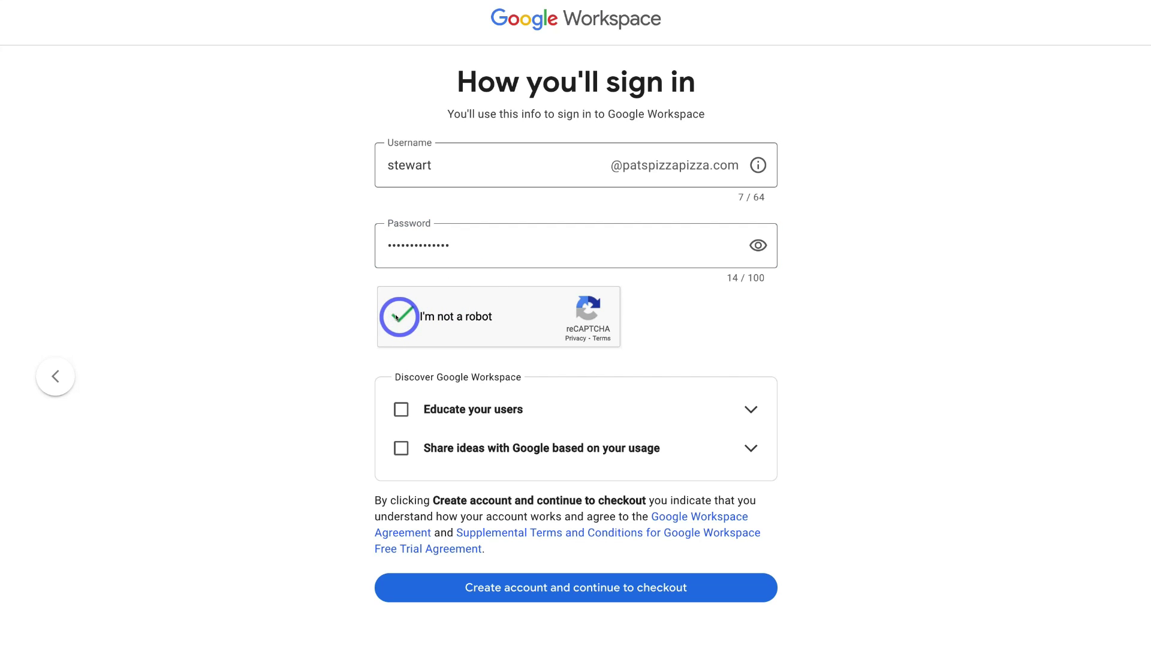
click(394, 411)
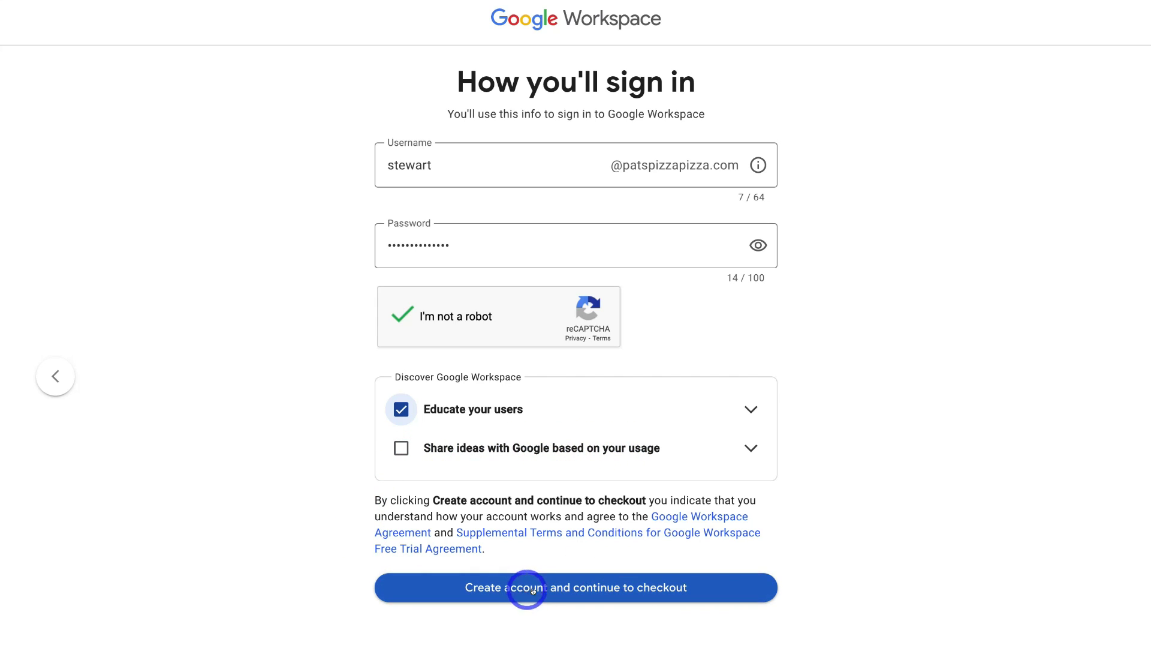
click(576, 586)
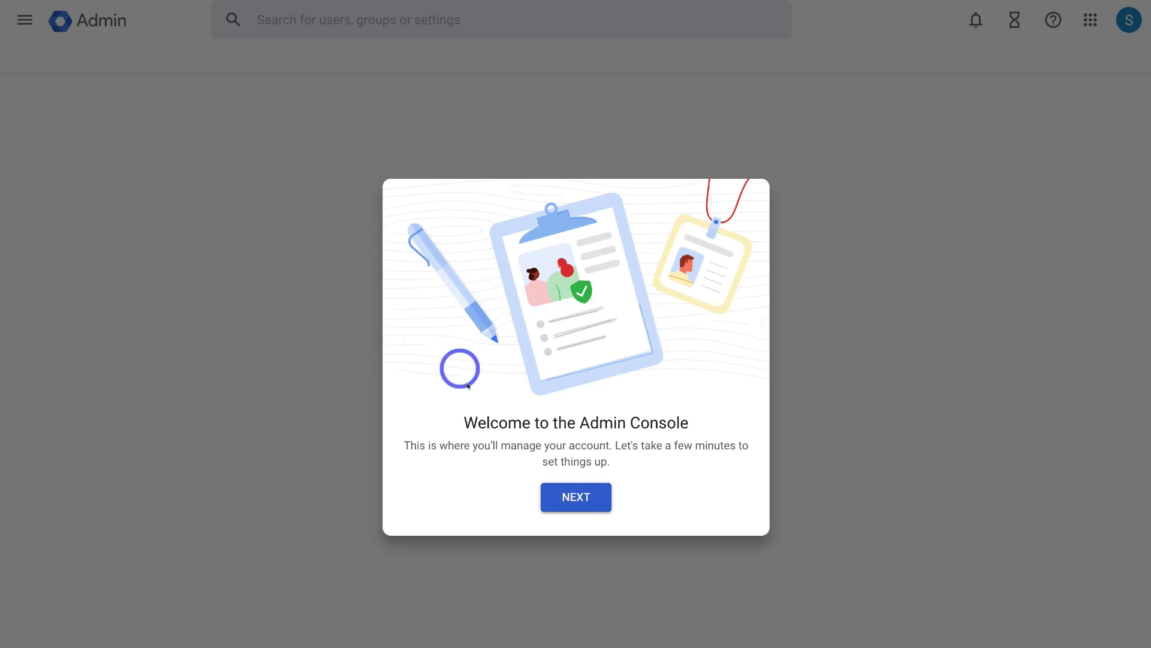
Step: Dismiss the Admin Console welcome and step through the four-step setup tour to Finish
click(565, 496)
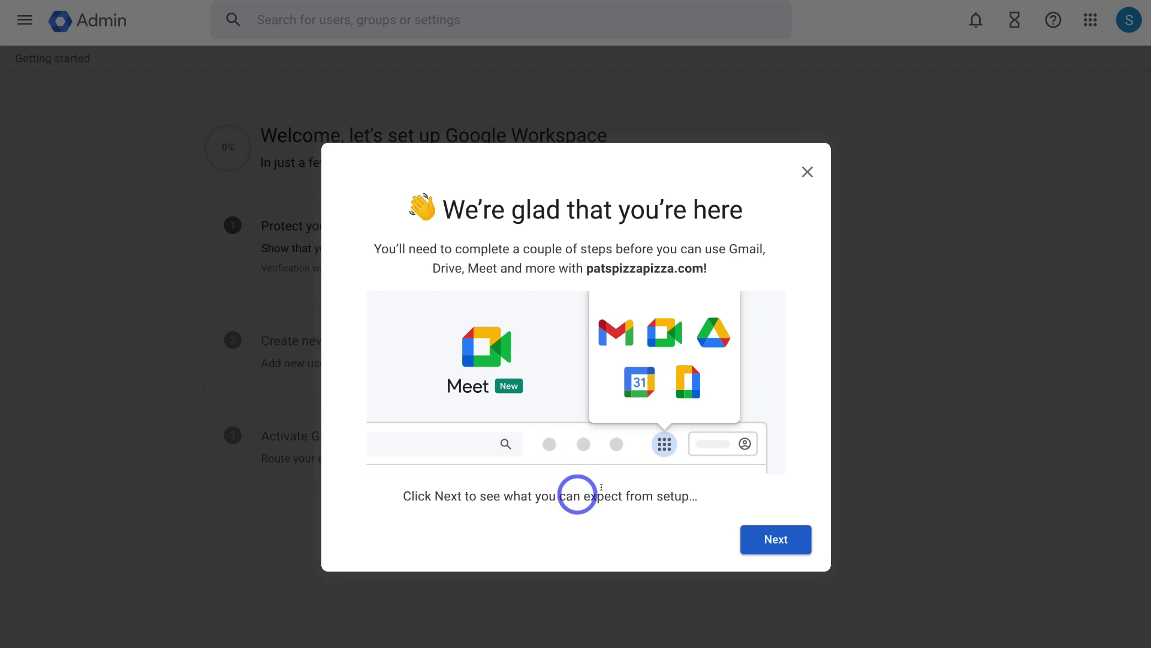
click(770, 534)
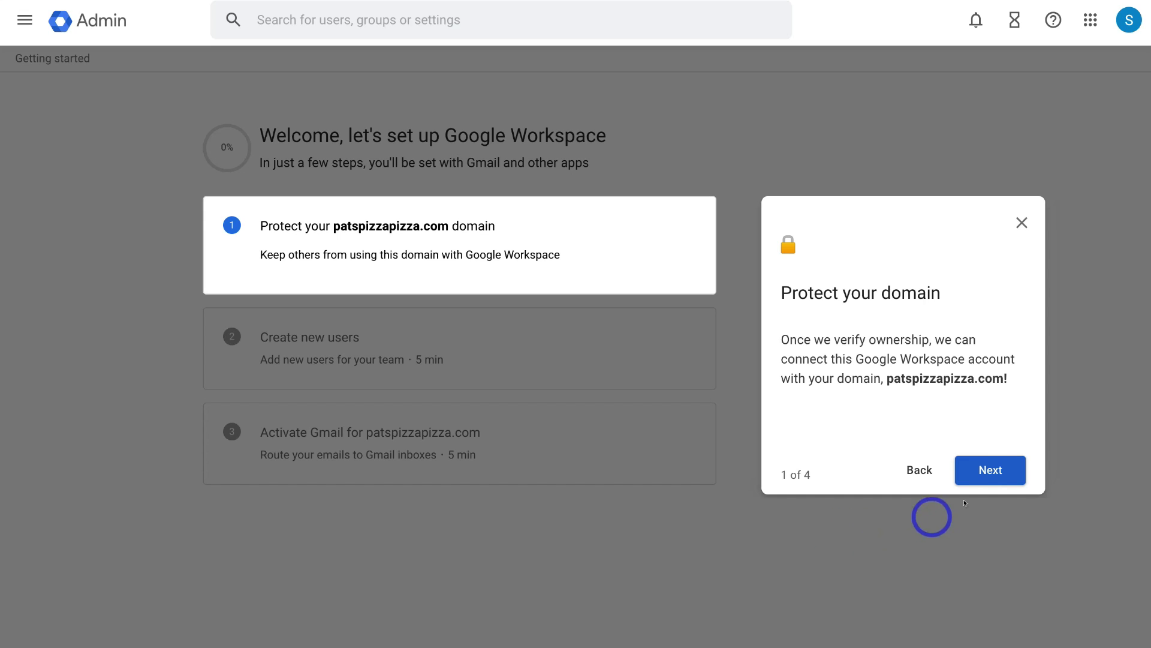
click(986, 470)
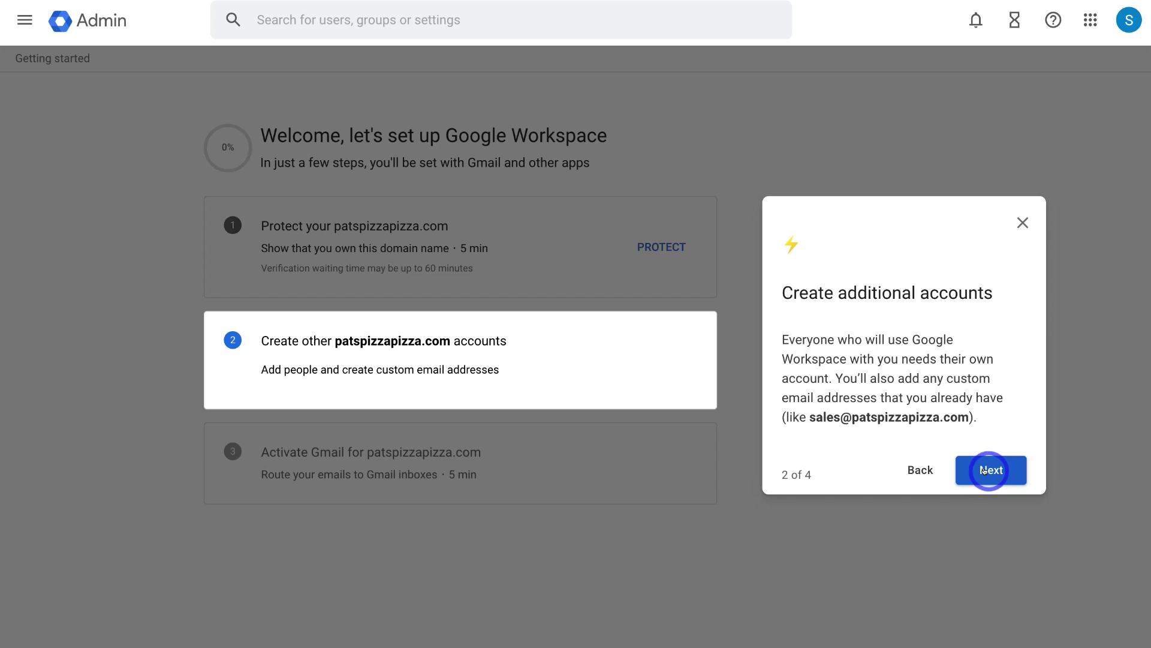
click(986, 469)
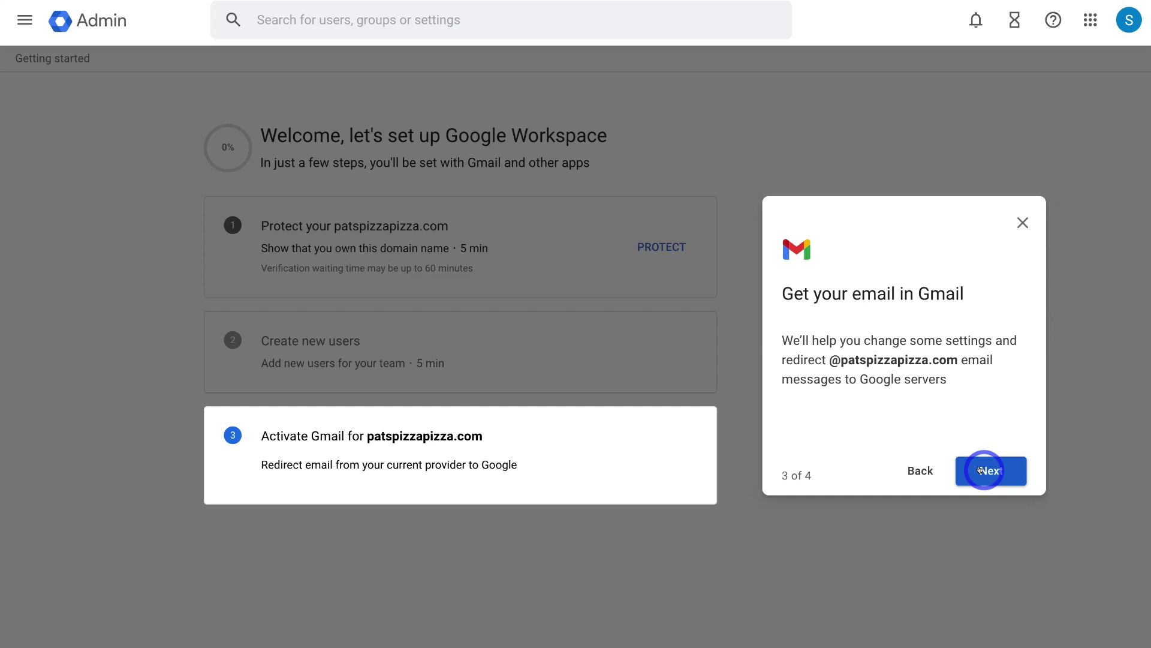
click(981, 469)
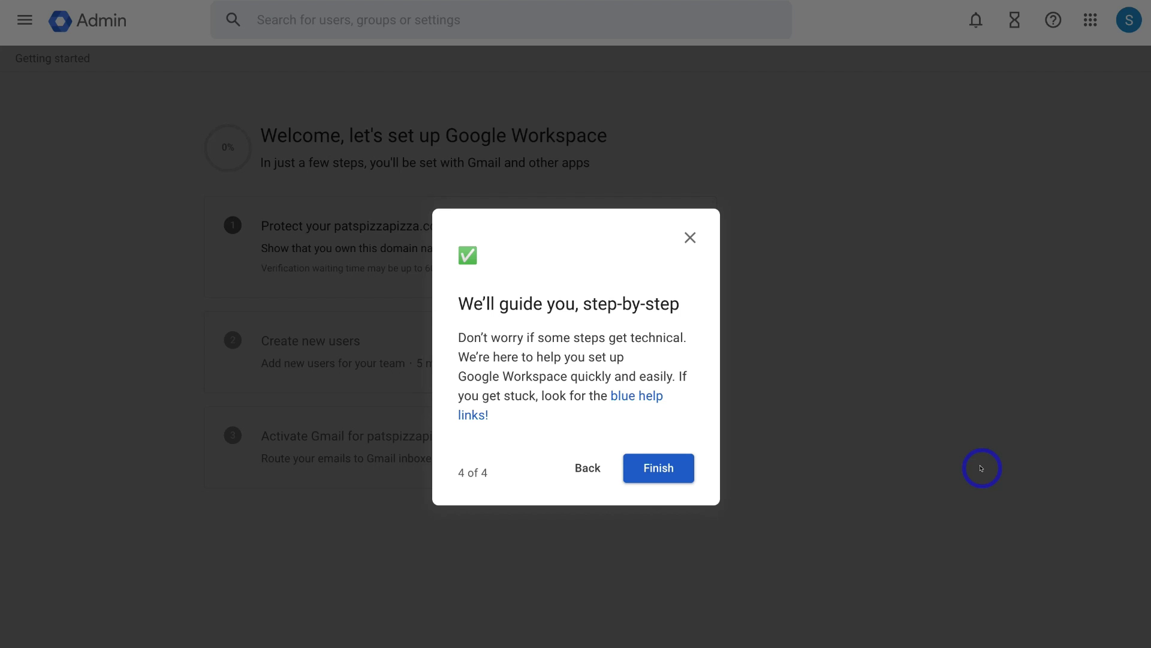
click(660, 470)
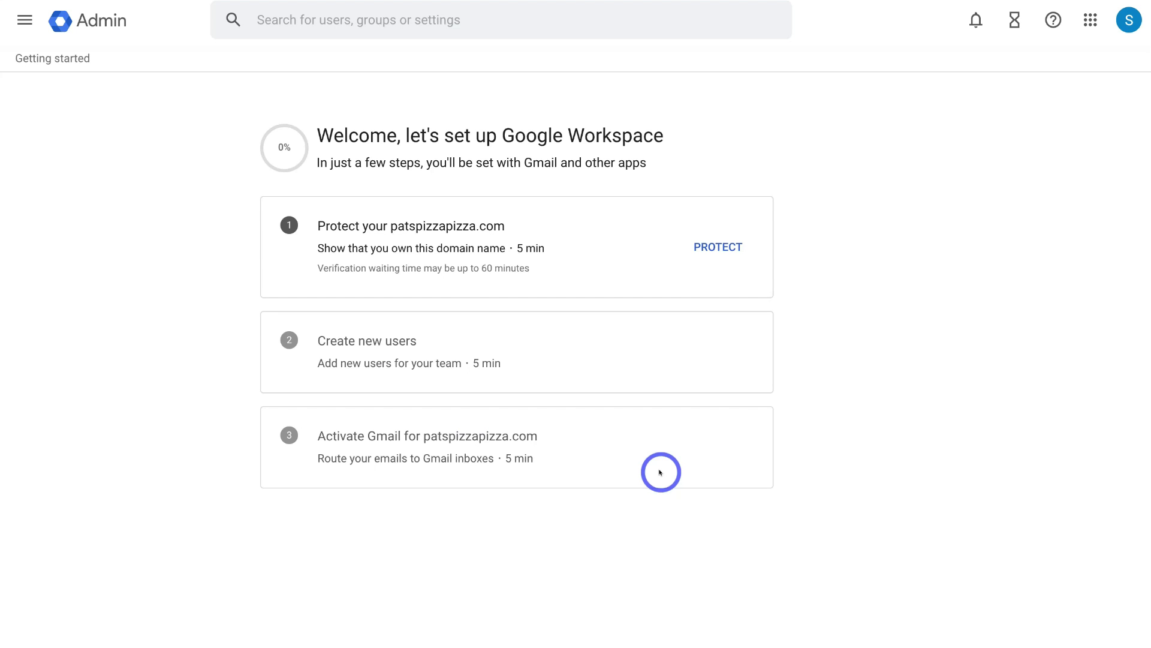
Step: Start protecting patspizzapizza.com, confirm readiness, and sign in to Google Domains to verify ownership
click(710, 243)
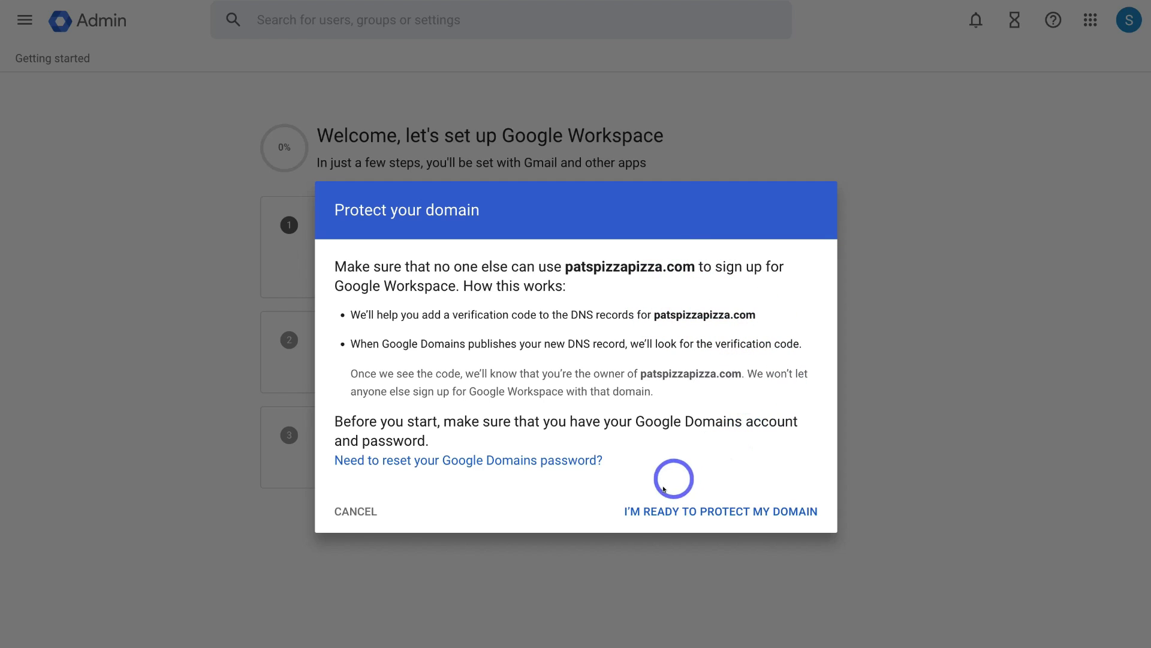
click(745, 509)
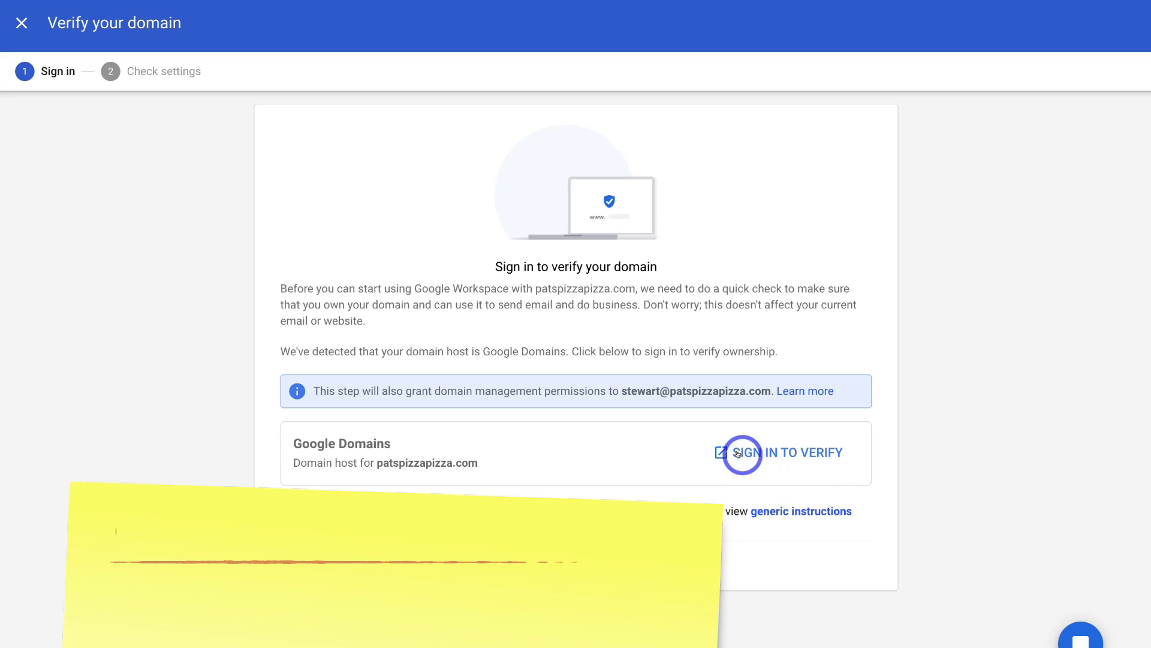
click(766, 451)
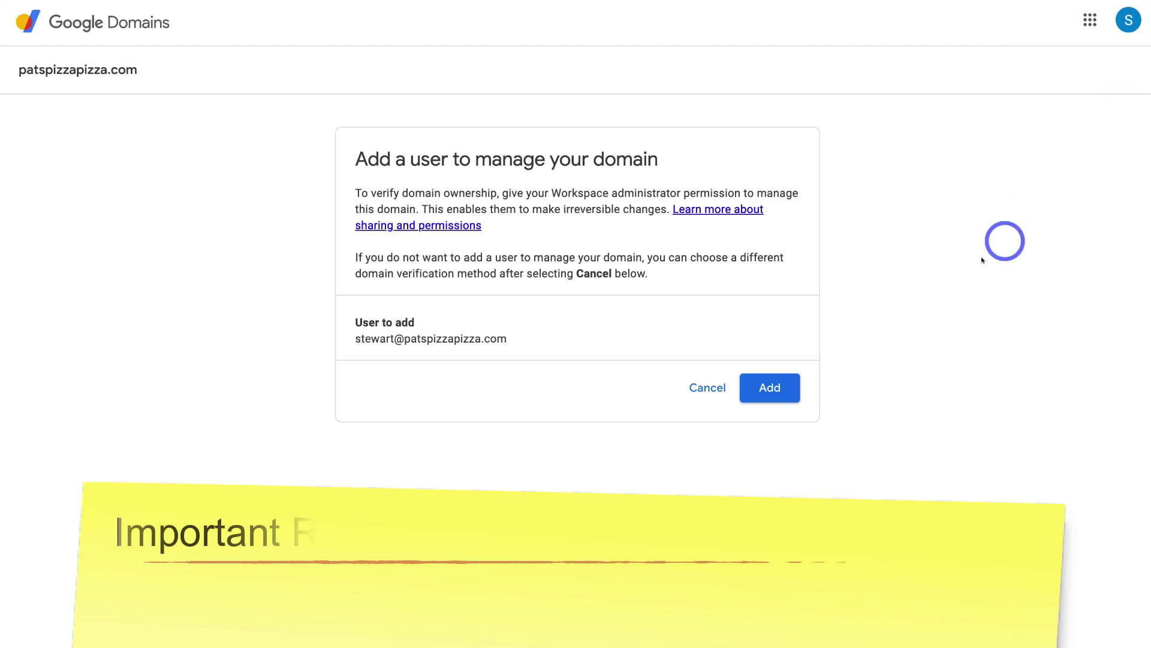
Step: Add the Workspace admin as domain manager and return to the Google Workspace setup checklist
click(768, 387)
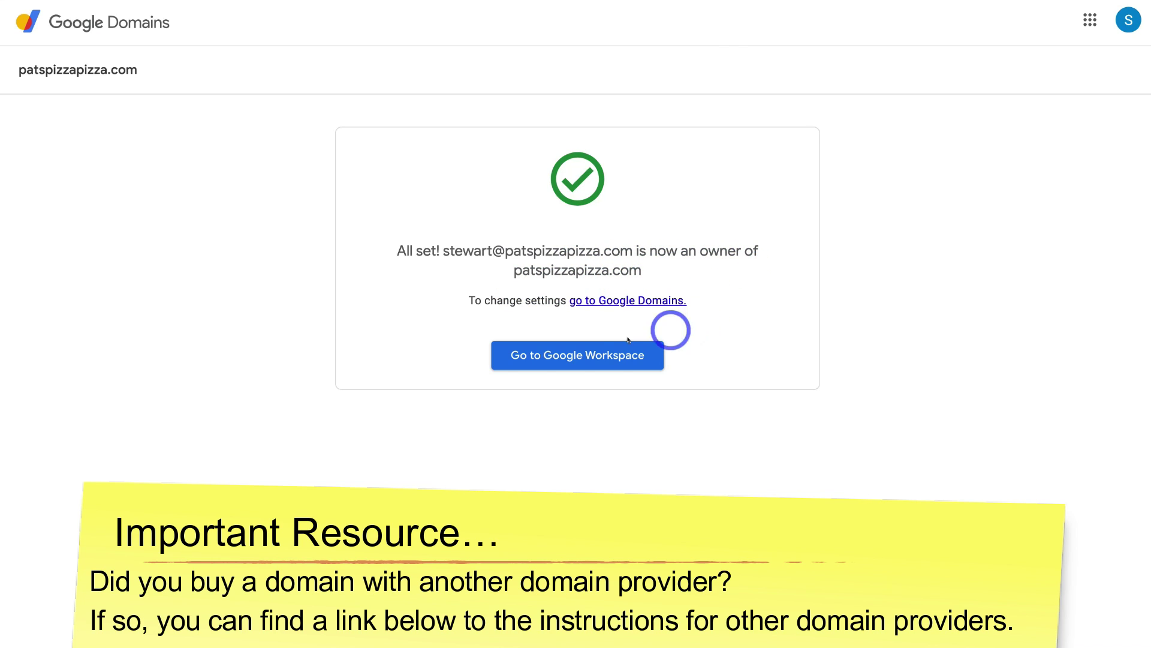
click(582, 354)
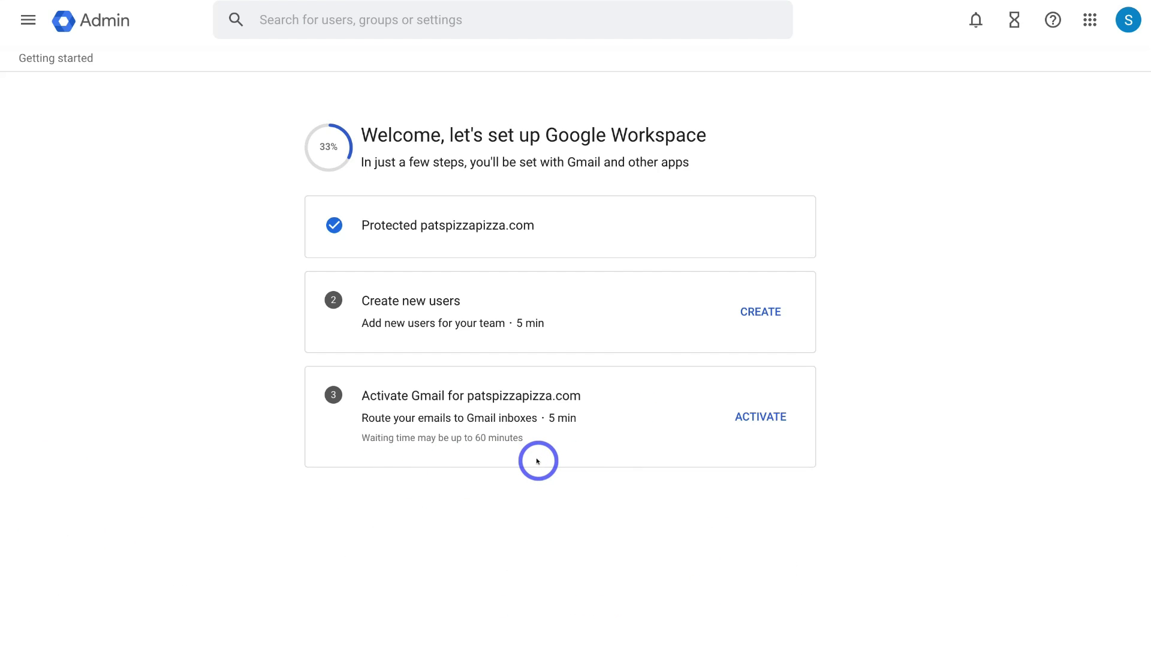
click(758, 416)
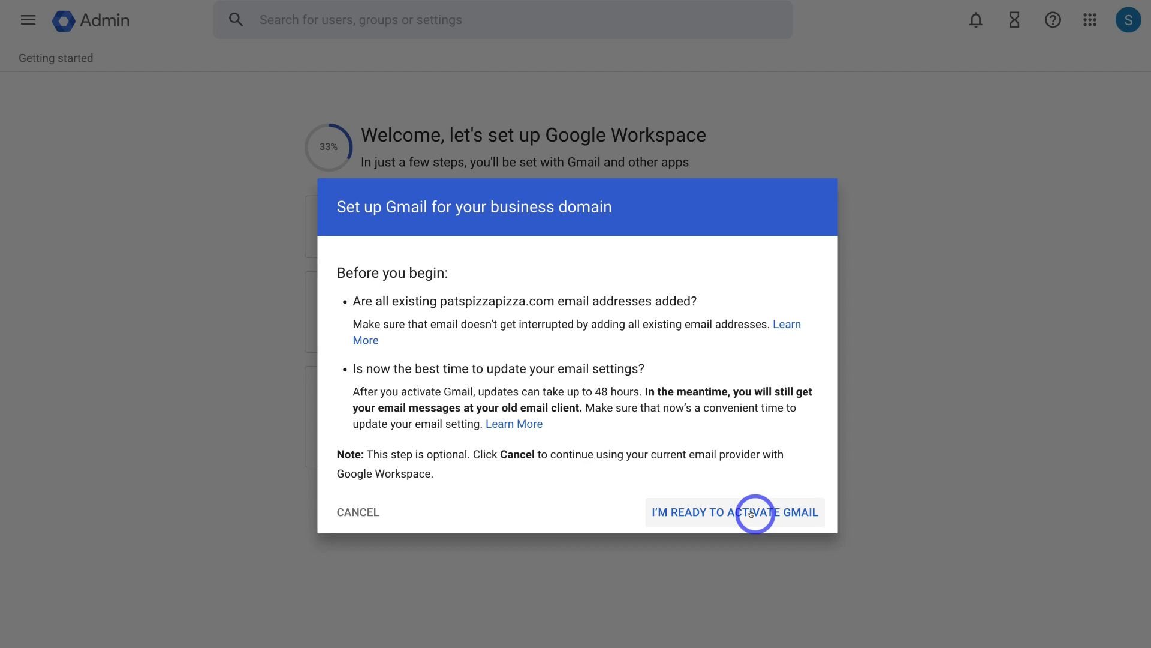
click(362, 512)
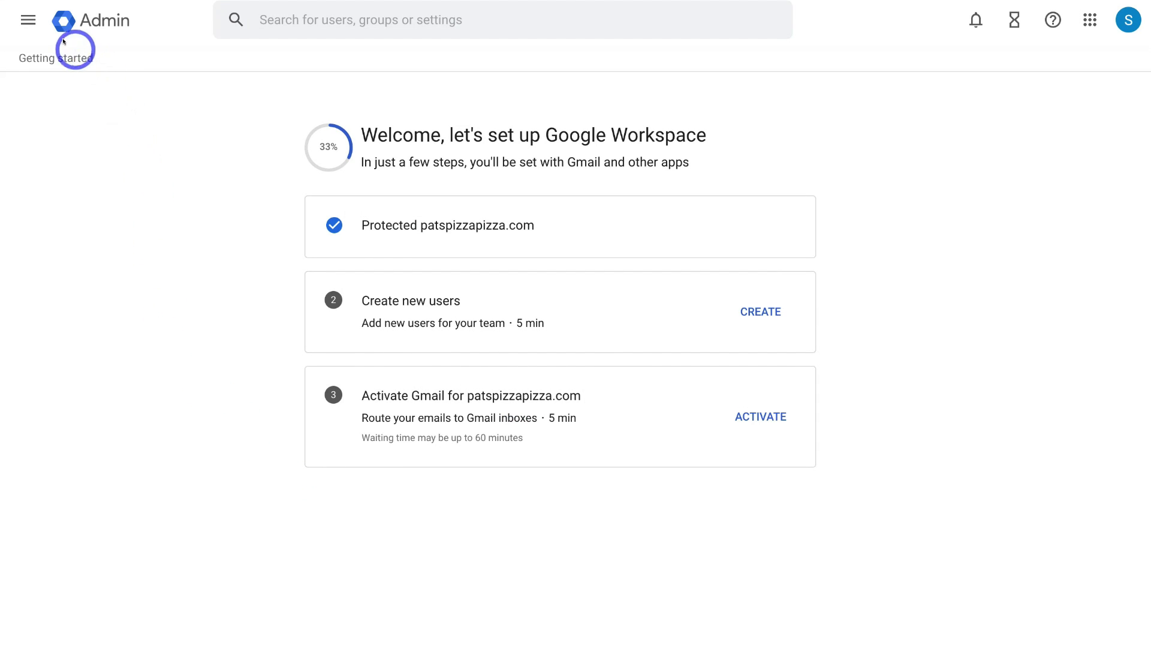
Step: Go to the Admin home dashboard from the main menu, then browse and close the Google apps launcher
click(24, 20)
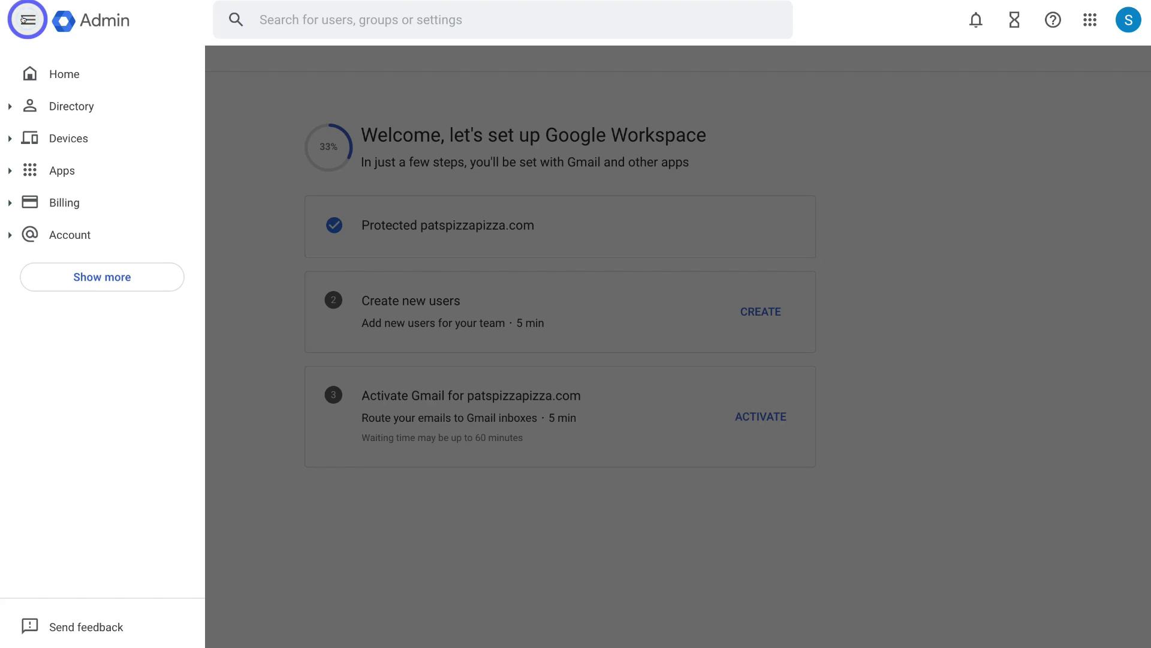
click(101, 74)
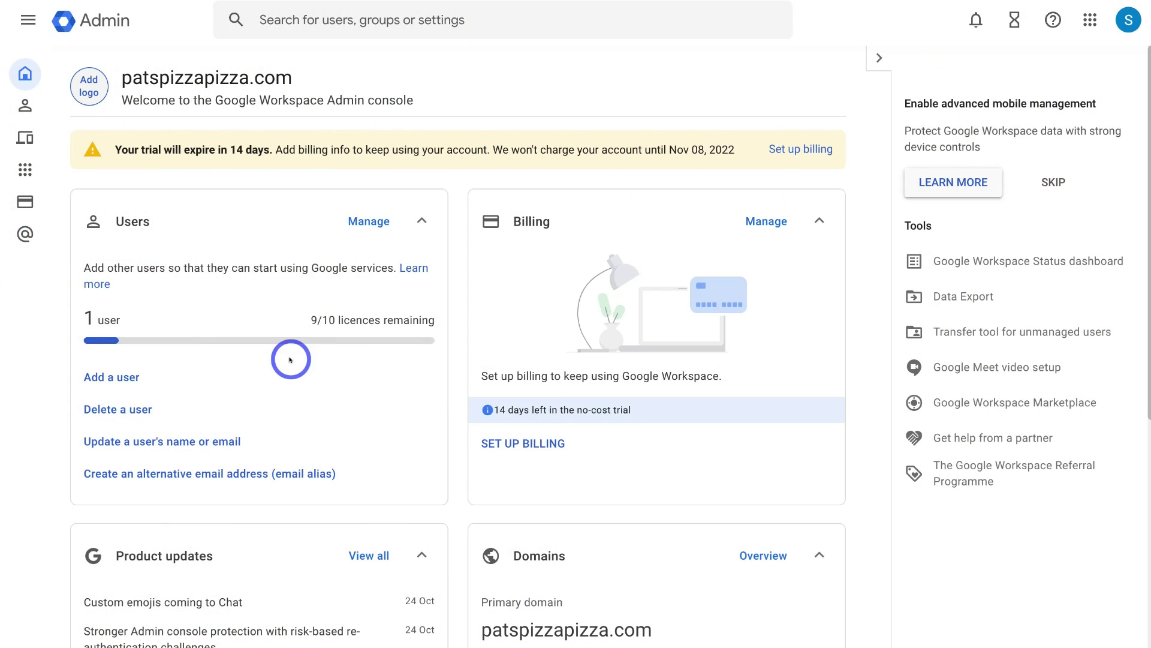
click(1086, 20)
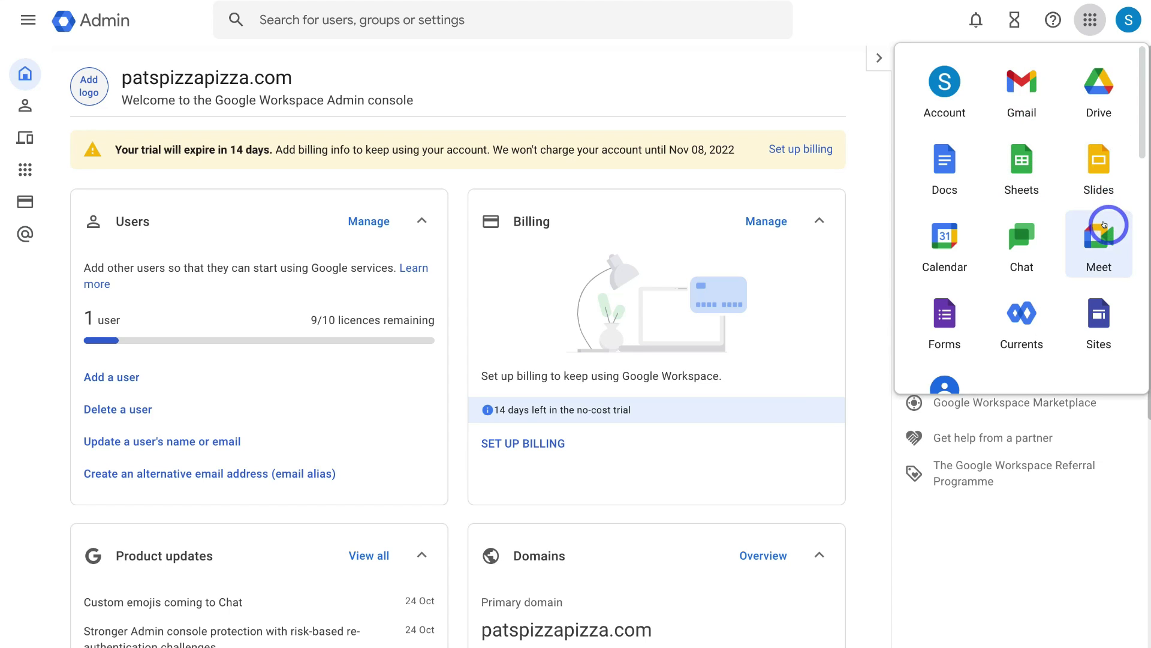
scroll(1016, 234, down, 6)
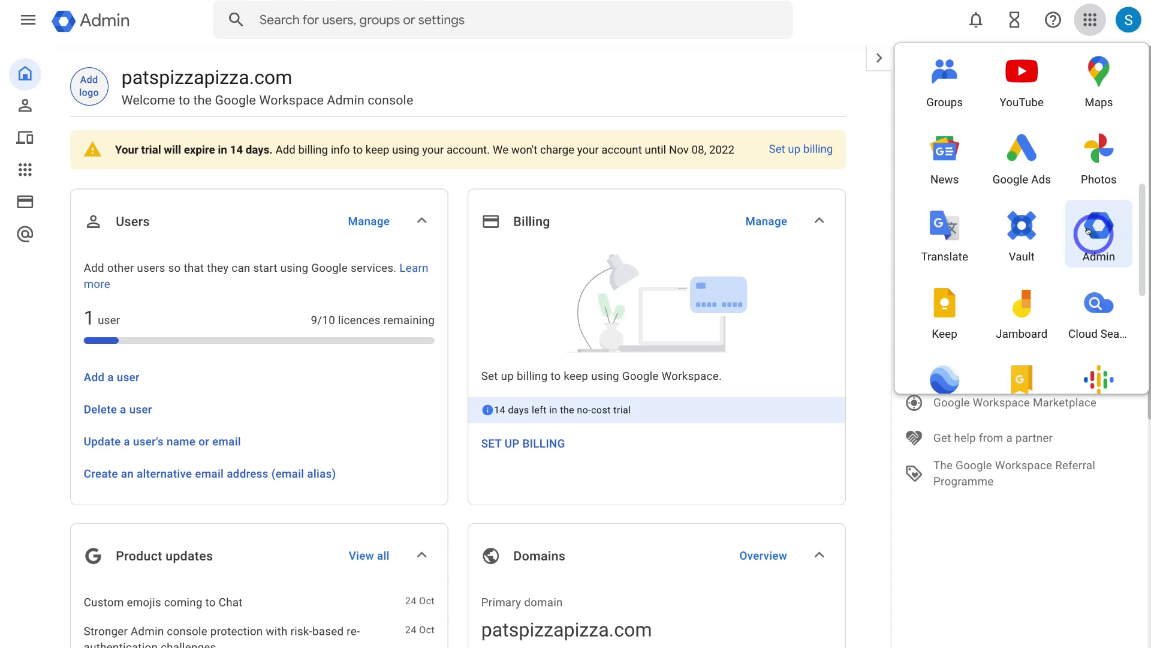
click(695, 87)
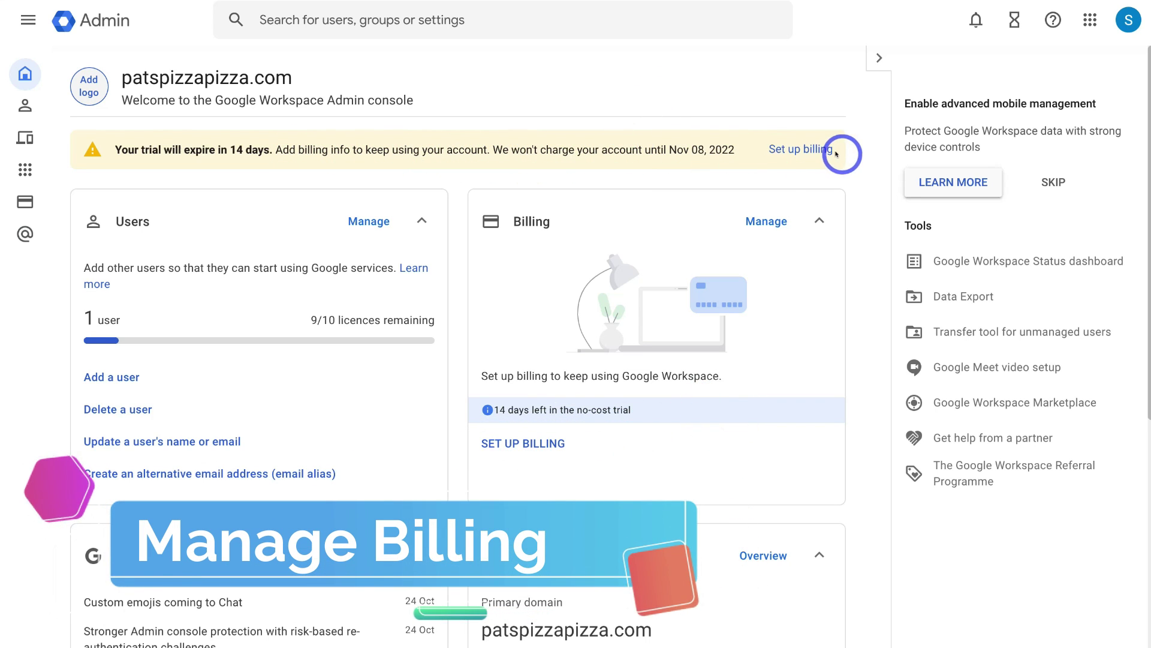
click(793, 148)
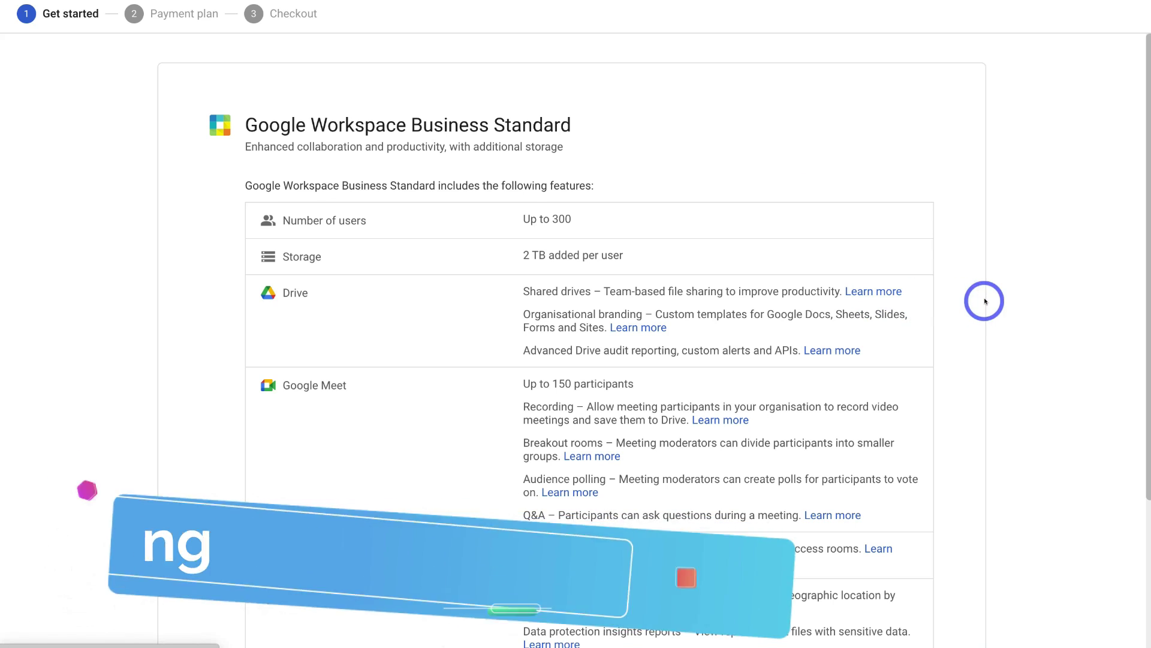
scroll(852, 303, down, 3)
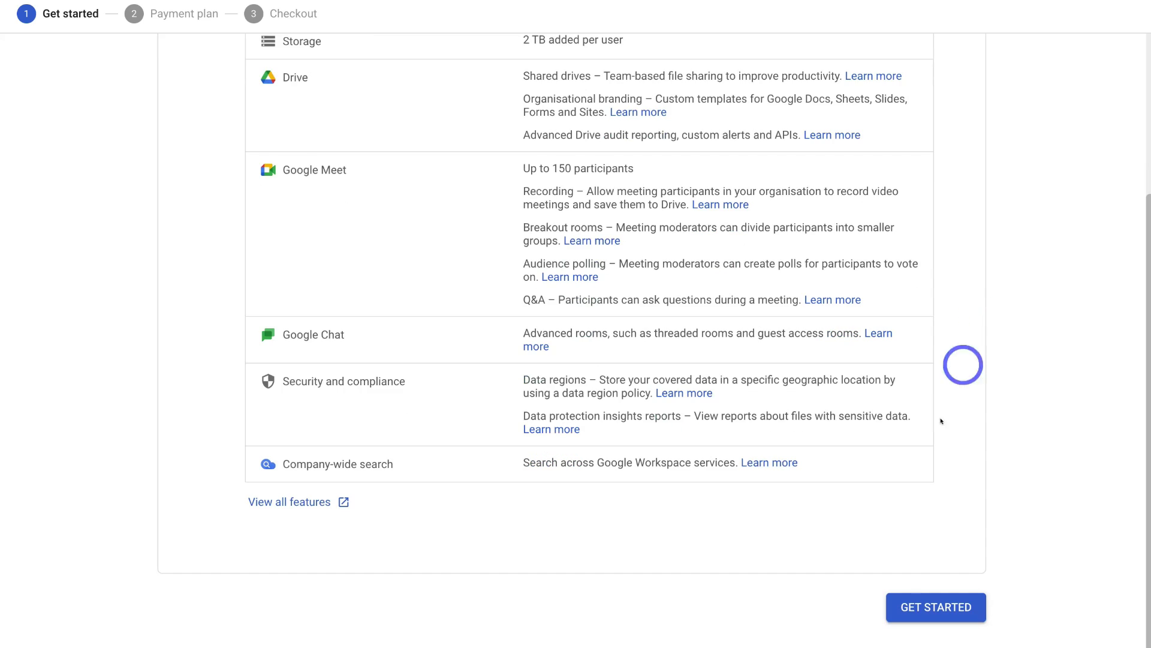
click(930, 607)
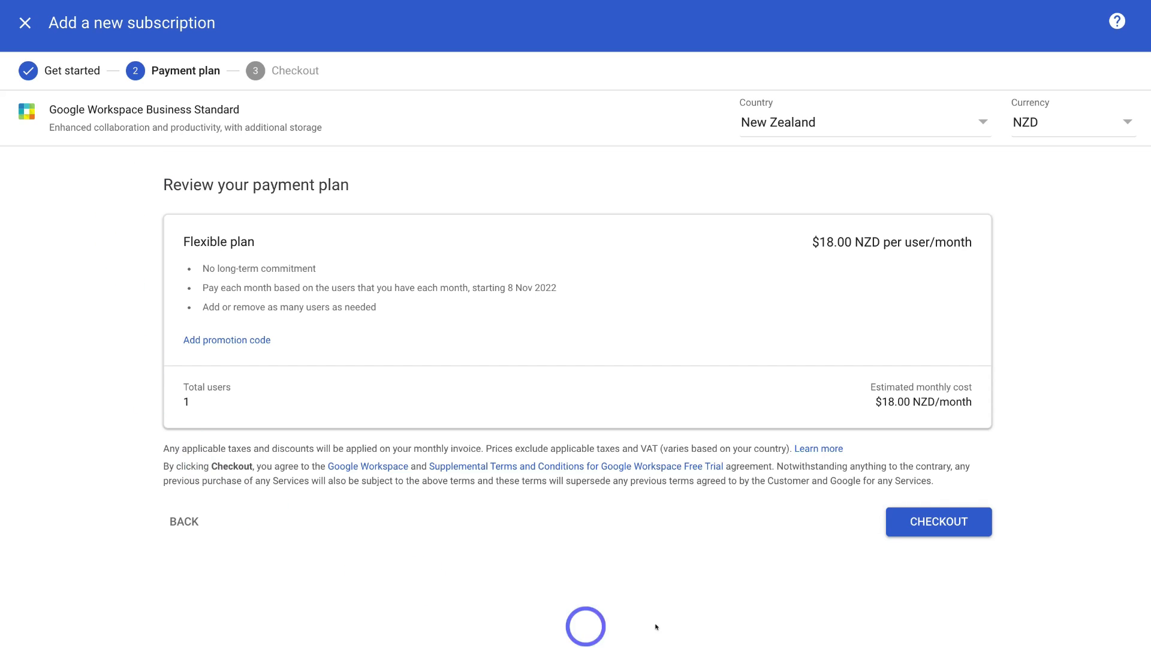
click(903, 527)
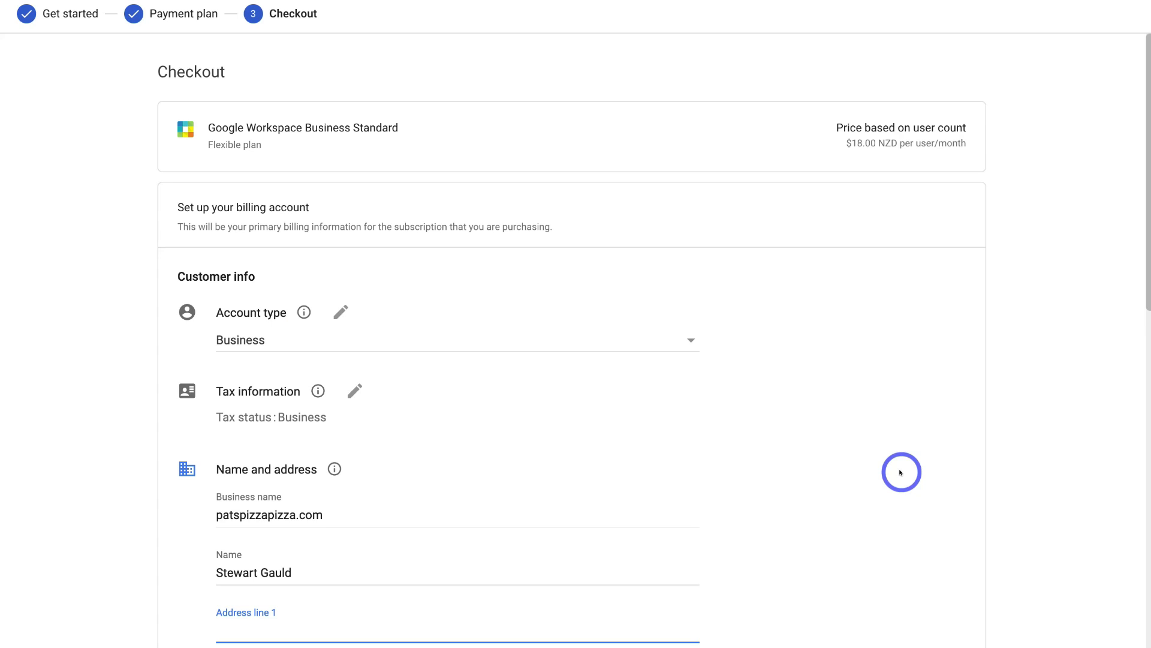
scroll(971, 470, down, 10)
scroll(901, 472, down, 2)
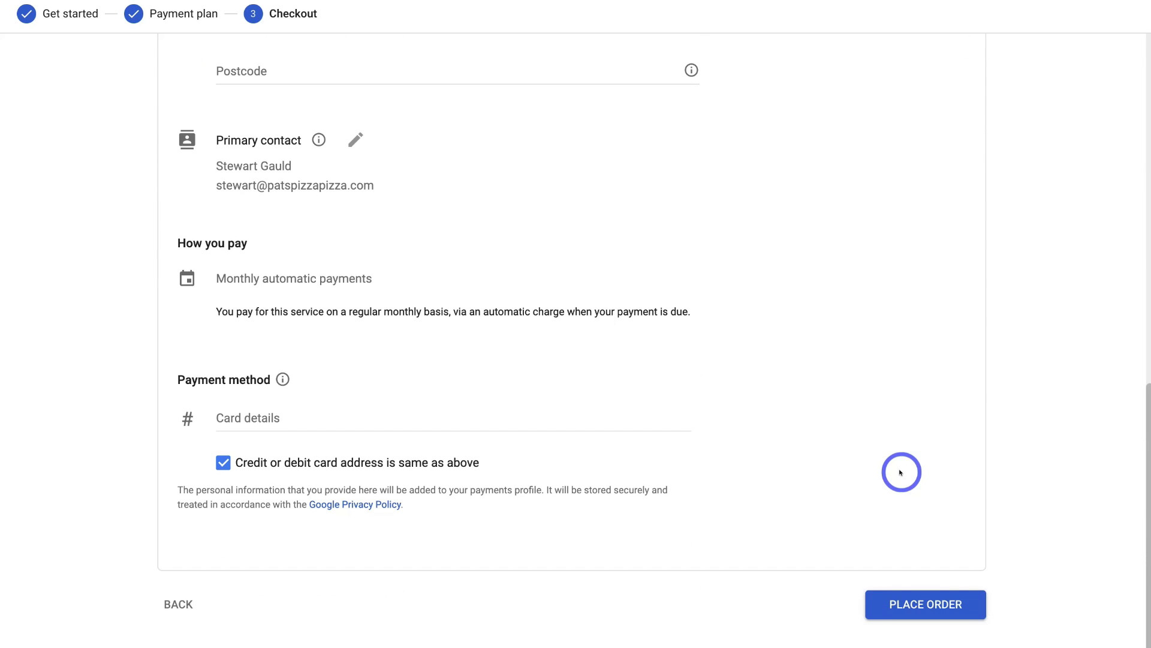
click(930, 605)
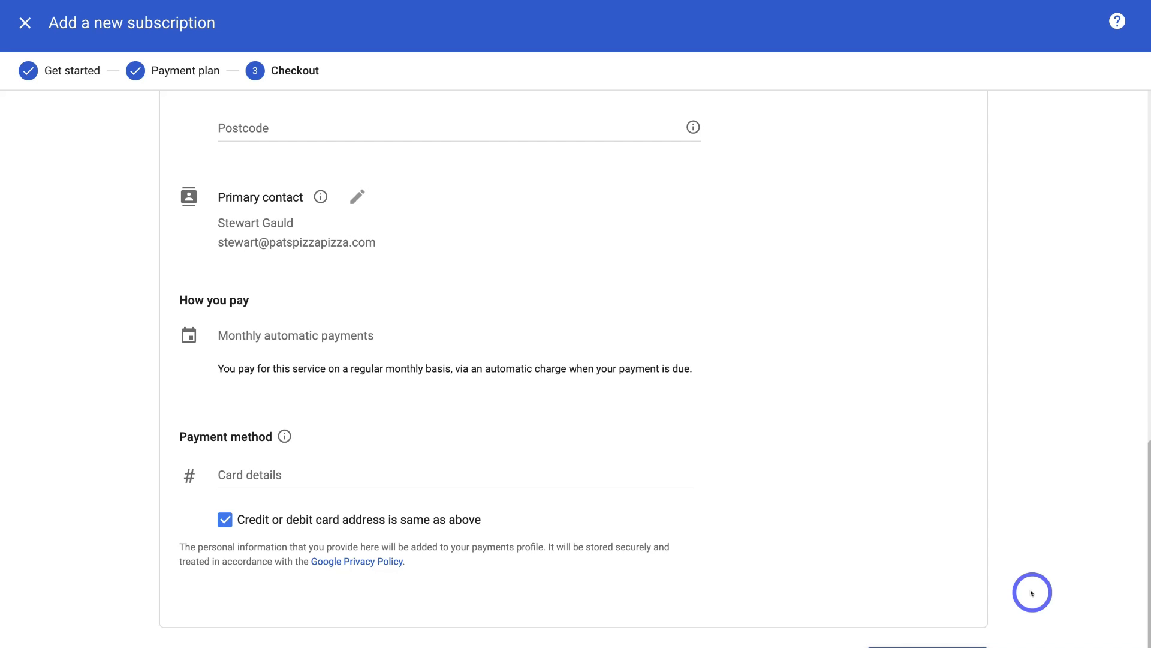
click(29, 25)
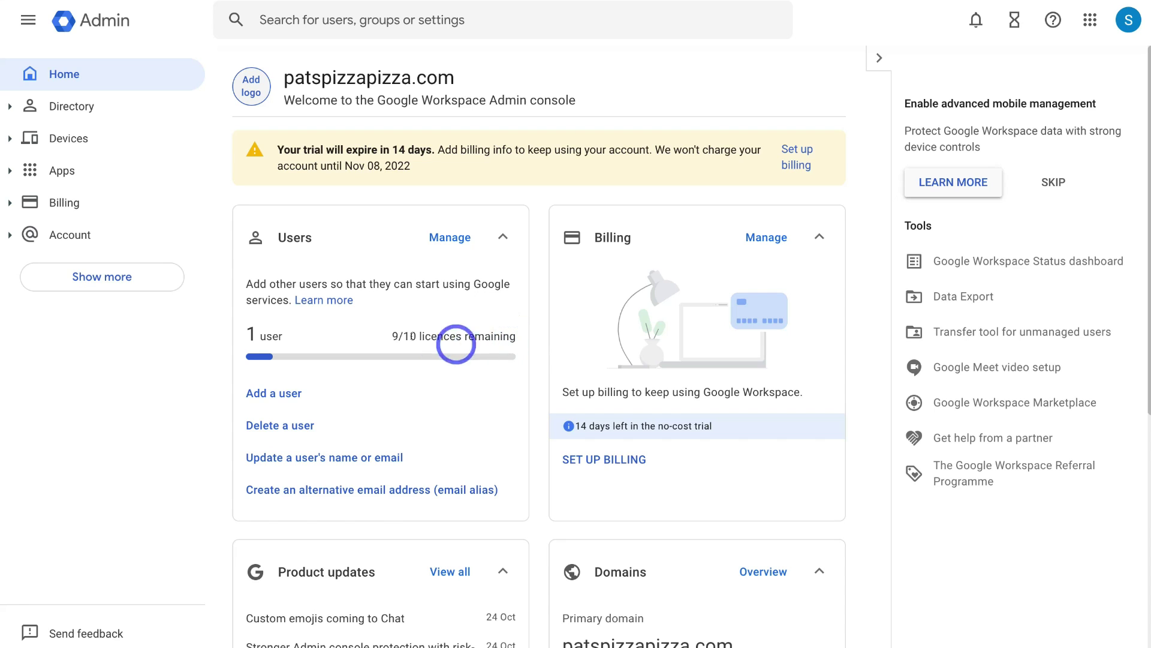
Step: Open Billing > Subscriptions and choose 'Add or upgrade a subscription' to see Workspace editions
click(112, 203)
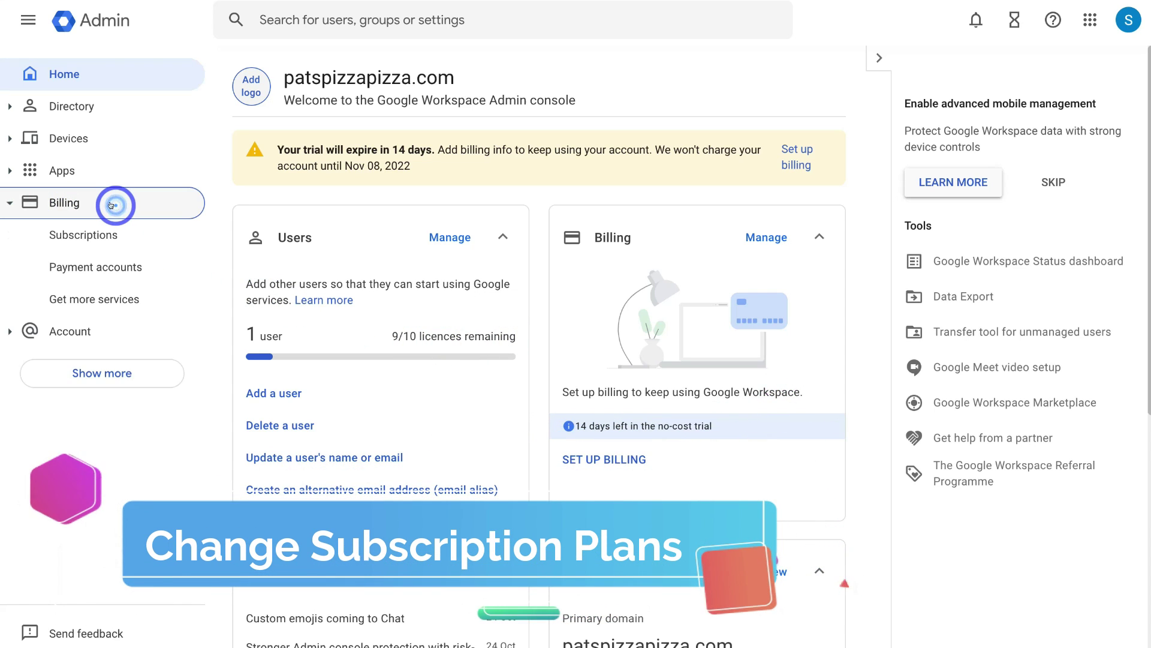
click(116, 234)
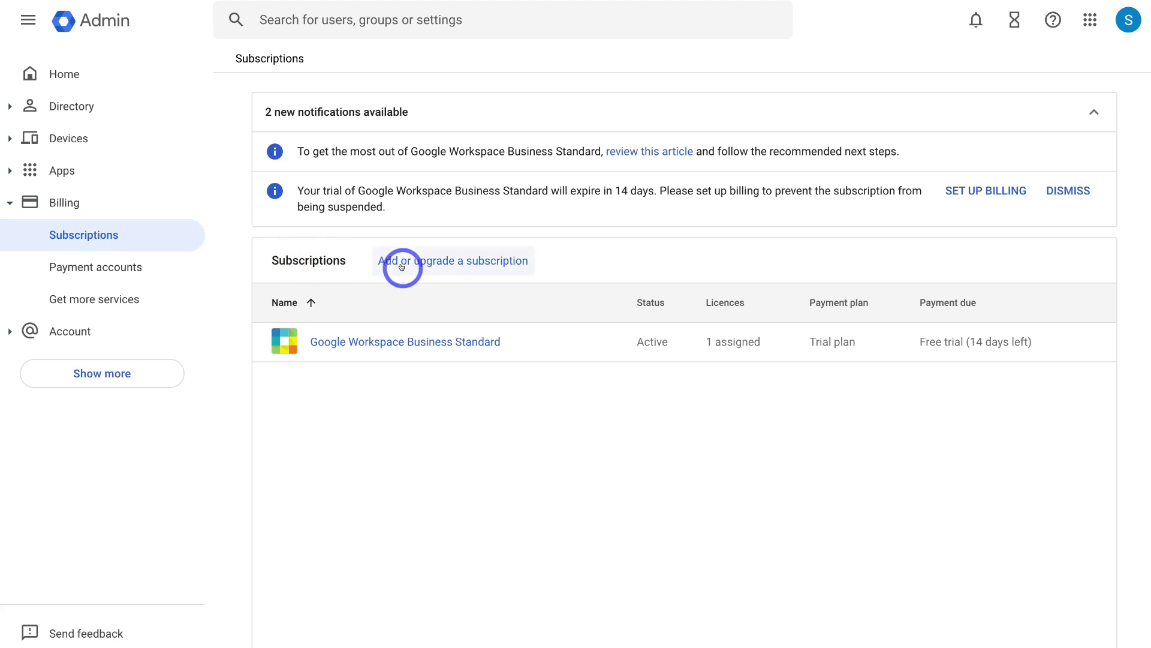
click(473, 262)
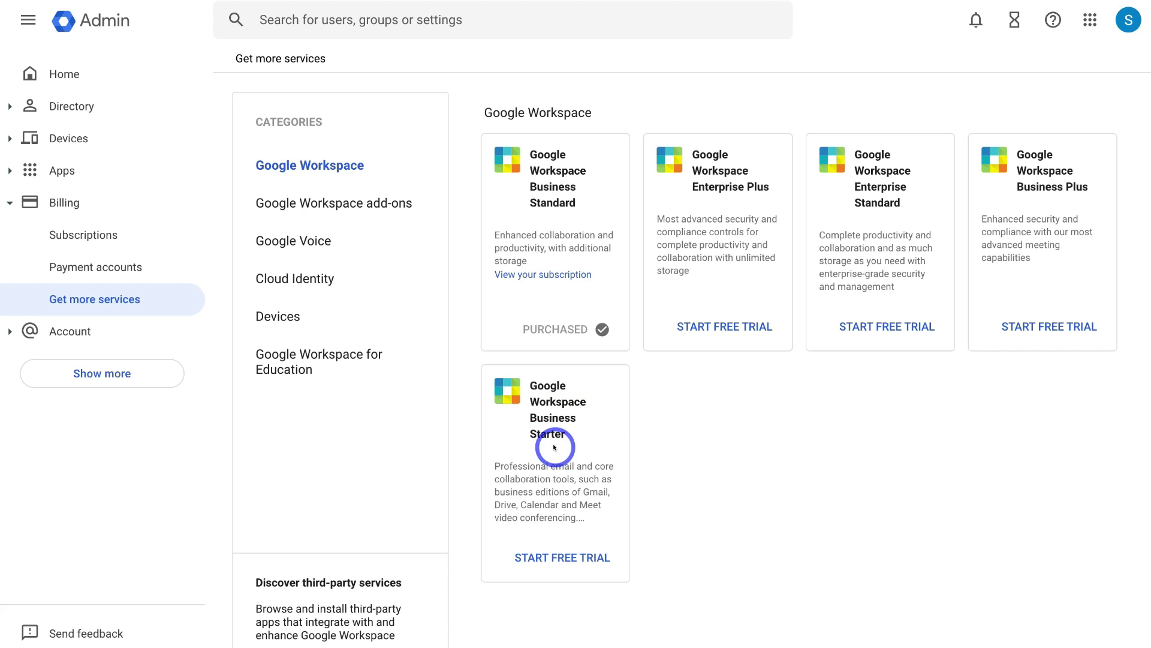
Step: Start a Business Starter free trial, check out on the trial plan, and place the order
click(550, 556)
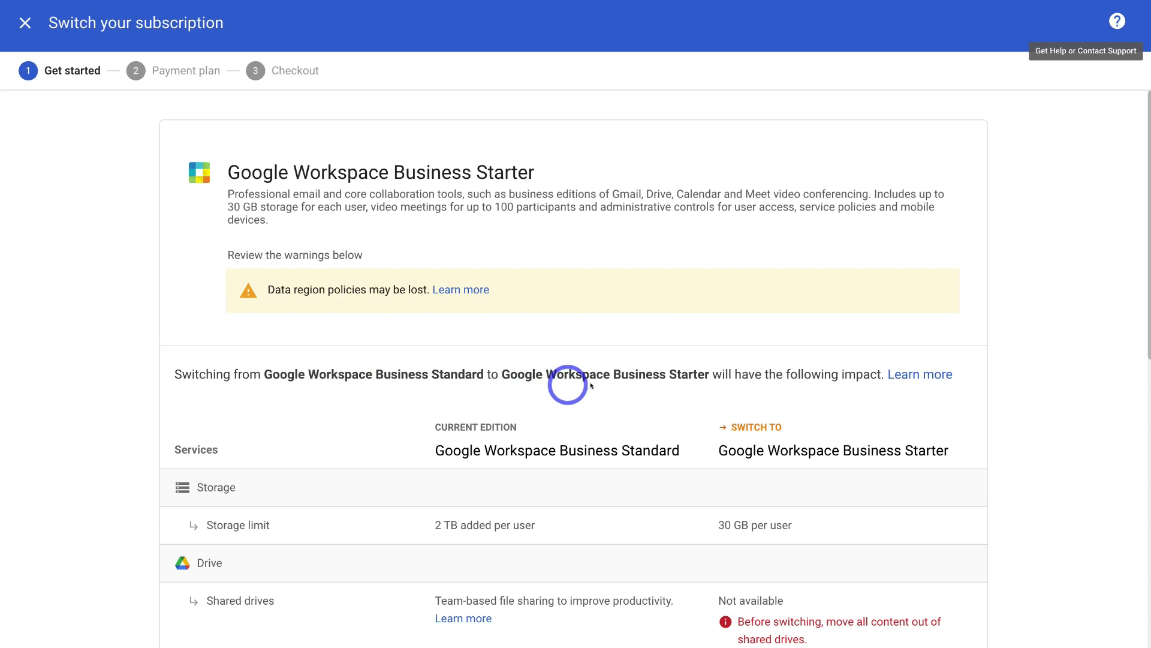
scroll(742, 385, down, 3)
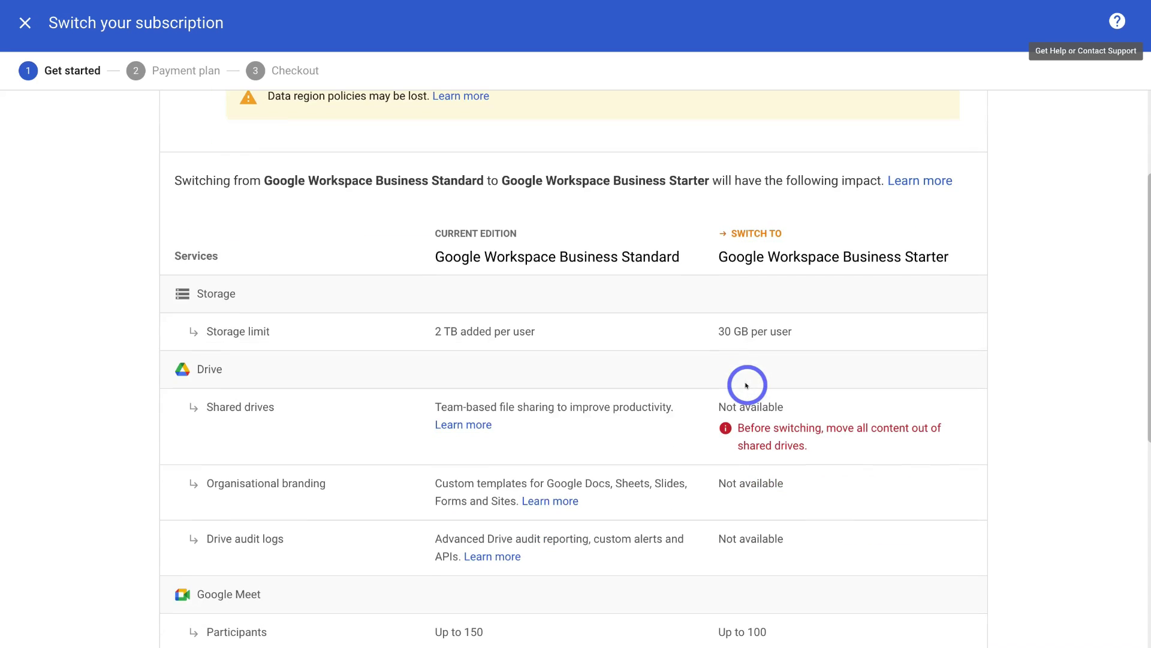
scroll(746, 385, down, 5)
scroll(746, 385, down, 5)
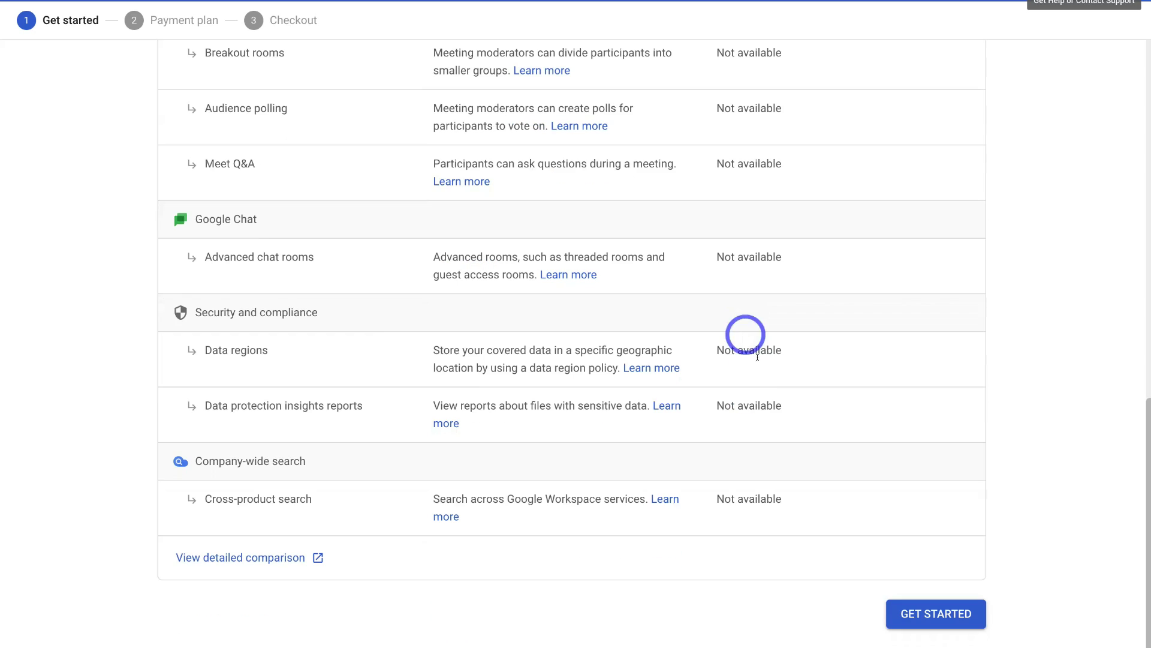
click(934, 541)
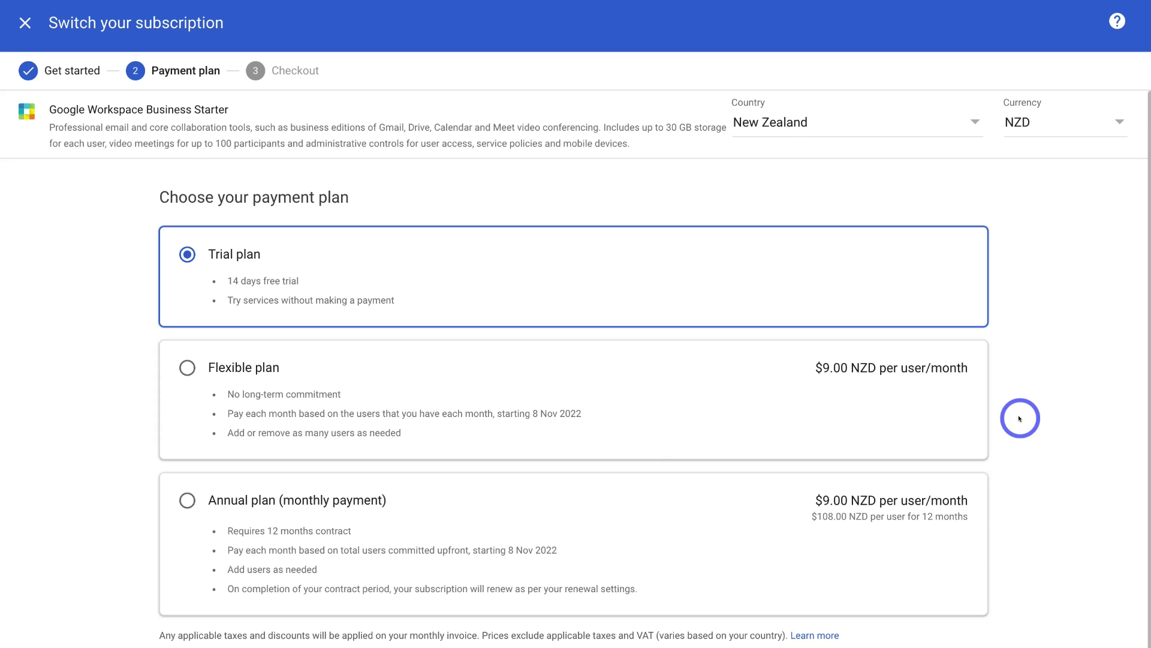
scroll(745, 271, down, 2)
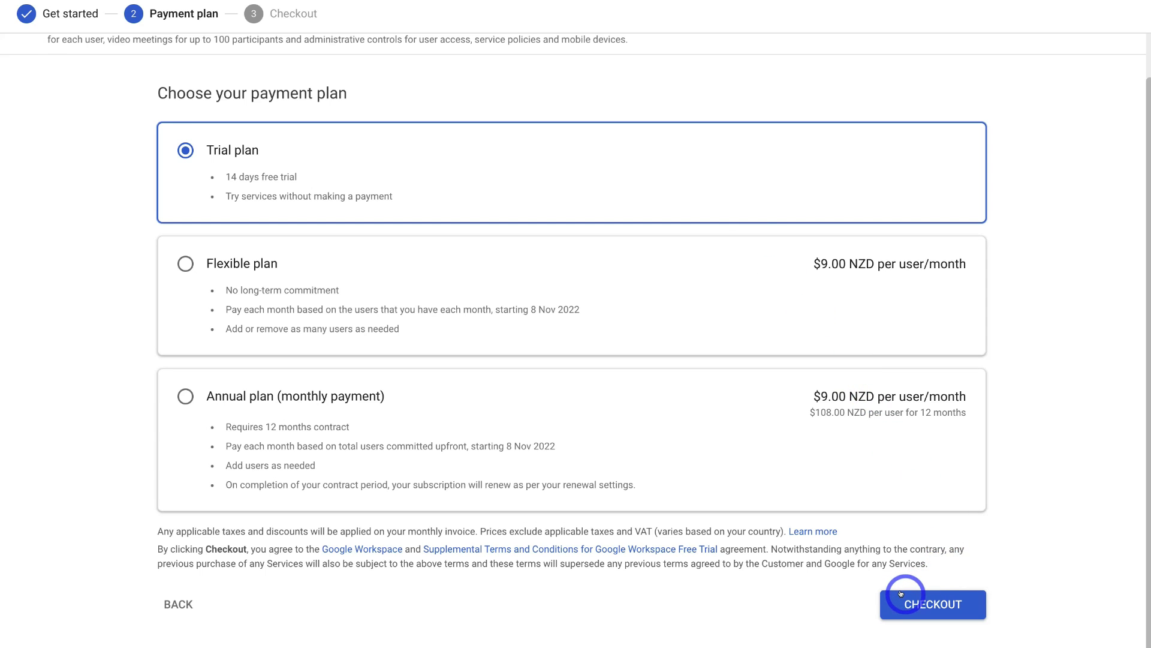
click(928, 596)
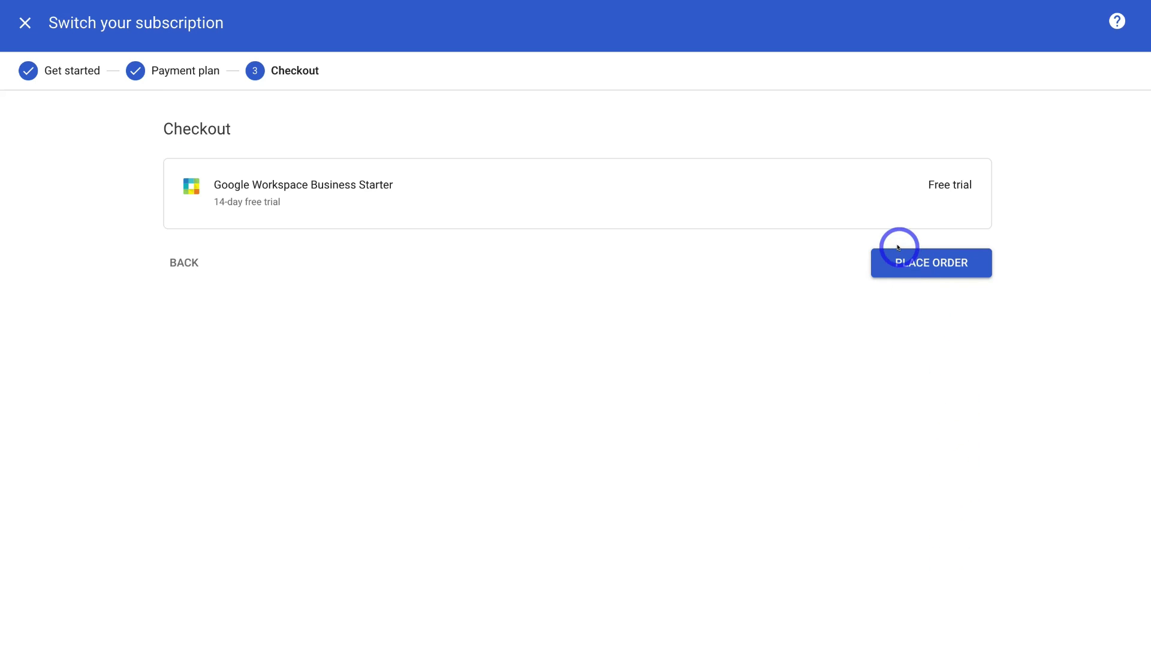
click(912, 260)
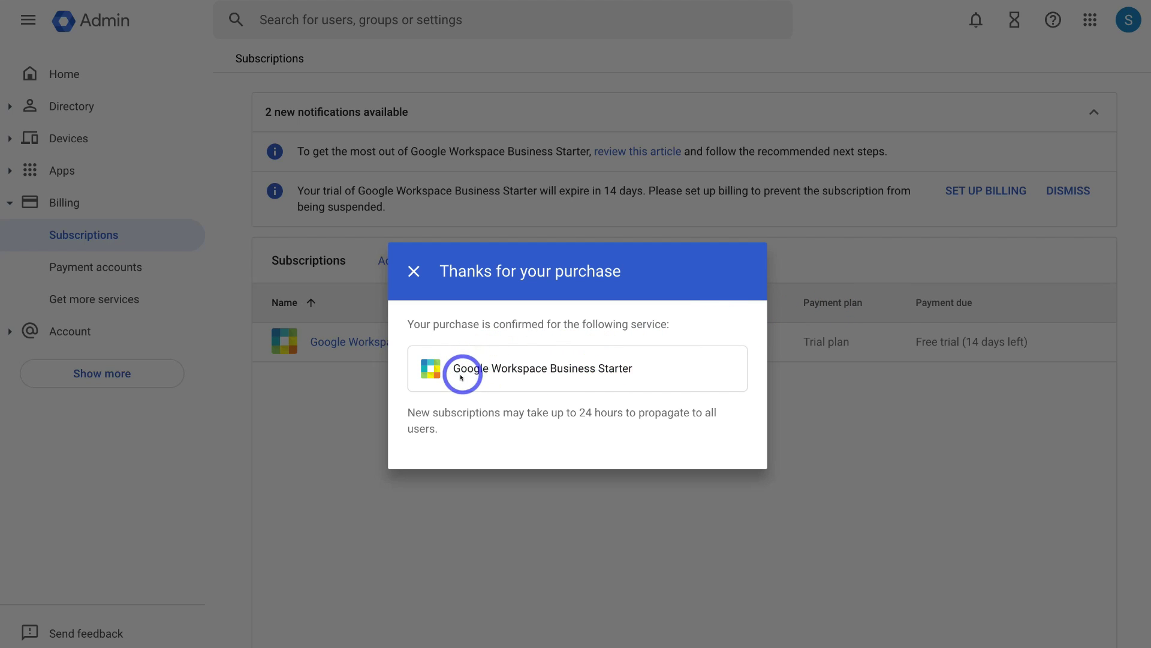
Step: Close the purchase confirmation so Business Starter shows Active on trial, then go to Directory > Users
click(414, 271)
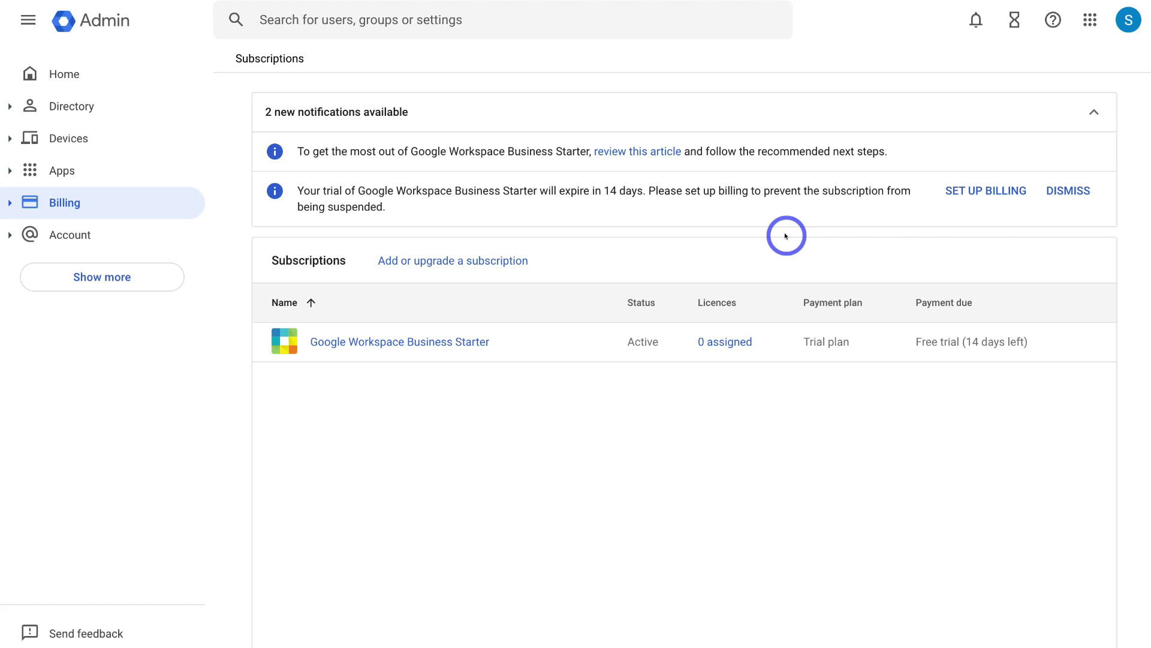
click(108, 111)
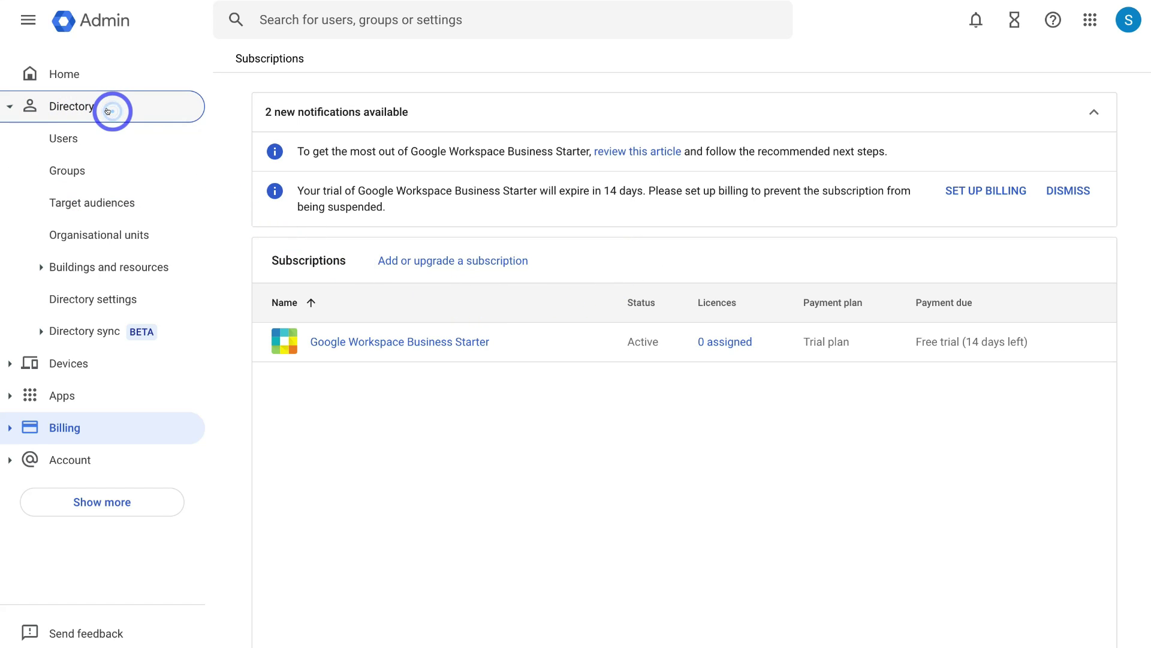
click(108, 141)
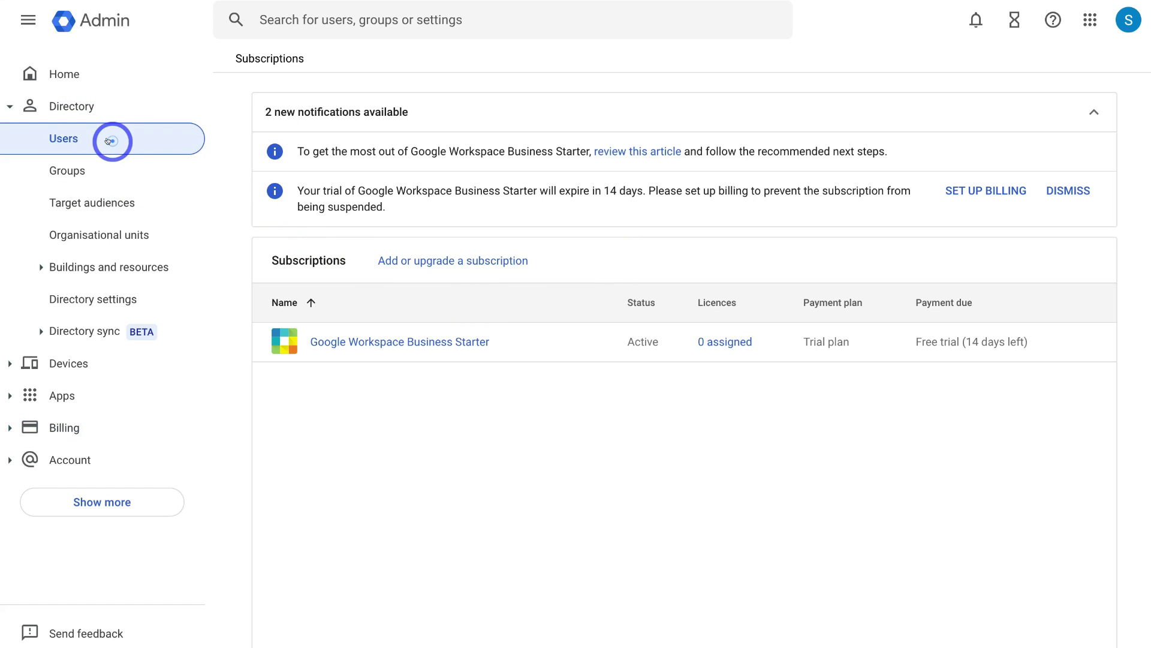